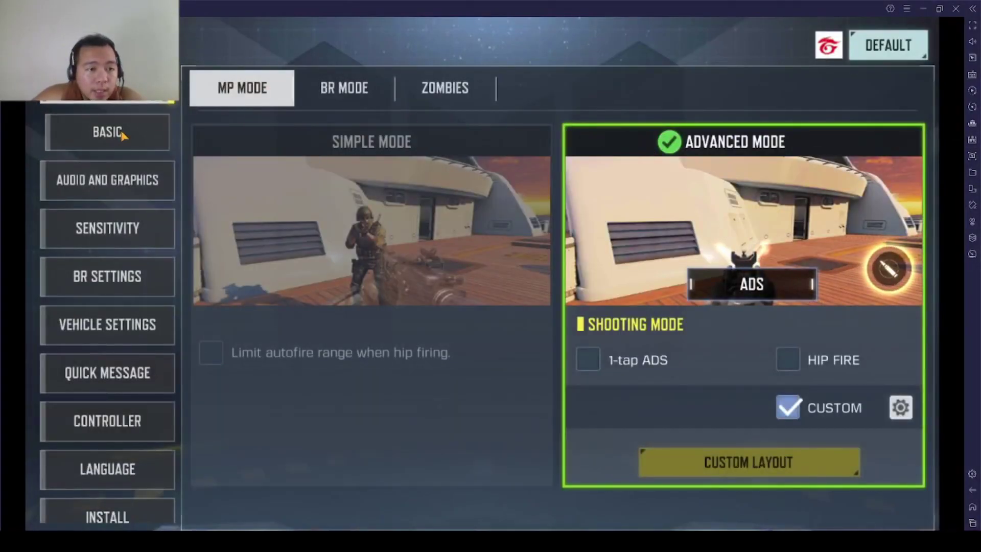
Step: Go through the Basic settings for MP Mode and open the custom layout of the Advanced Mode controls
scroll(317, 240, "down", 3)
scroll(305, 251, "down", 12)
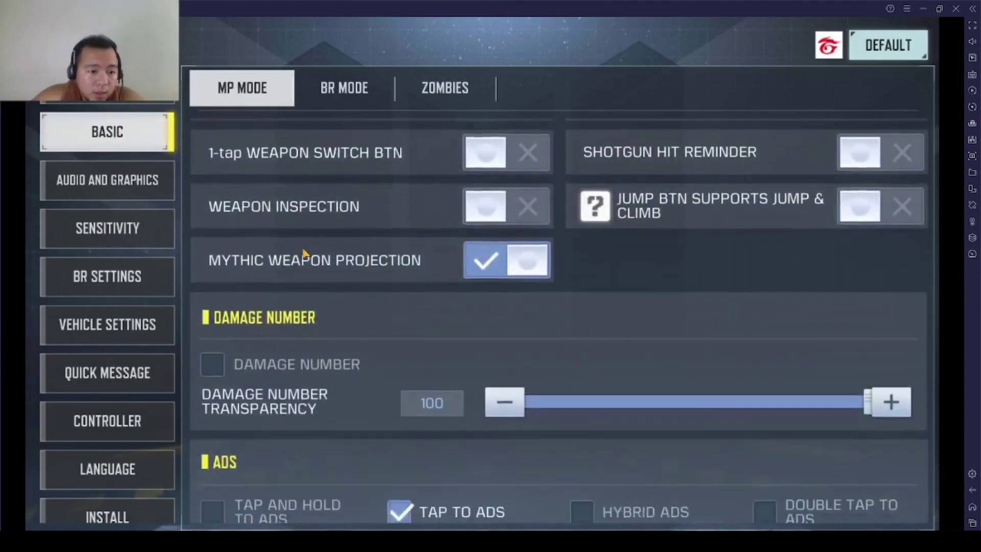
scroll(305, 253, "down", 12)
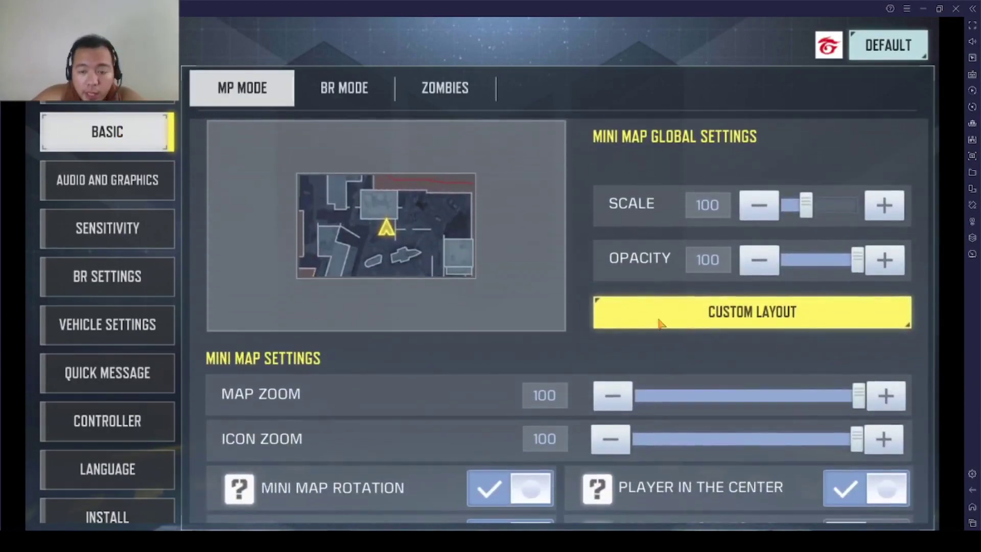
left_click(659, 322)
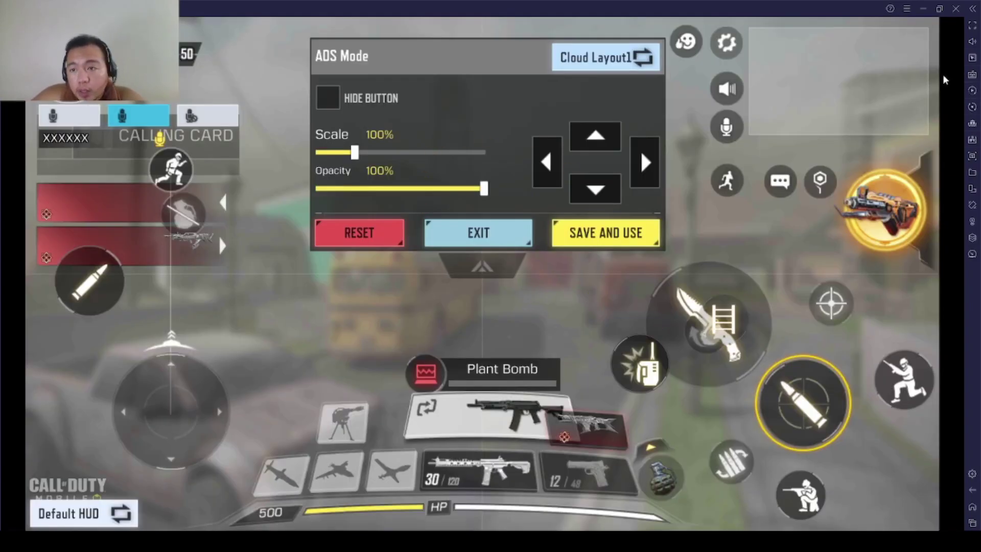
Step: Open the emulator's controls editor and delete the control scheme named 1
left_click(972, 76)
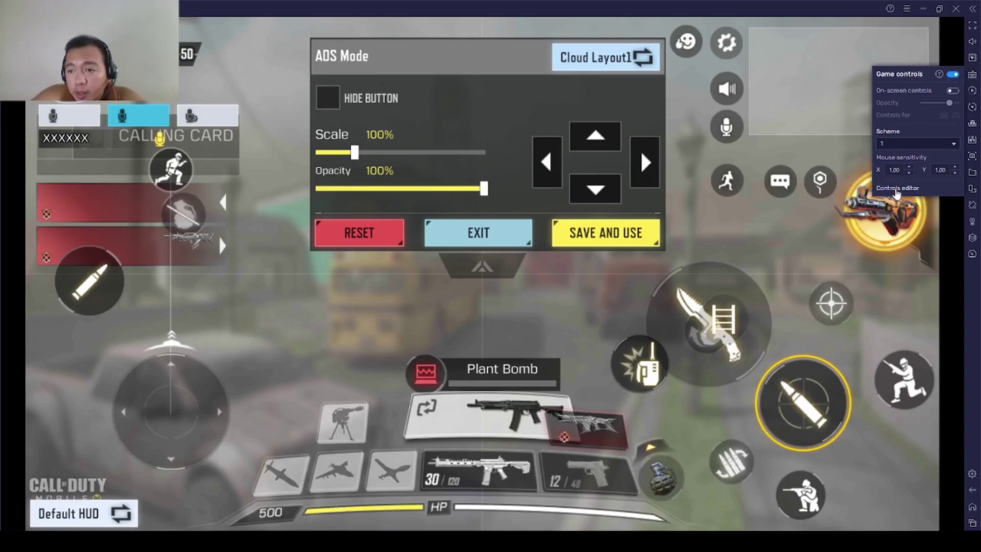
left_click(892, 189)
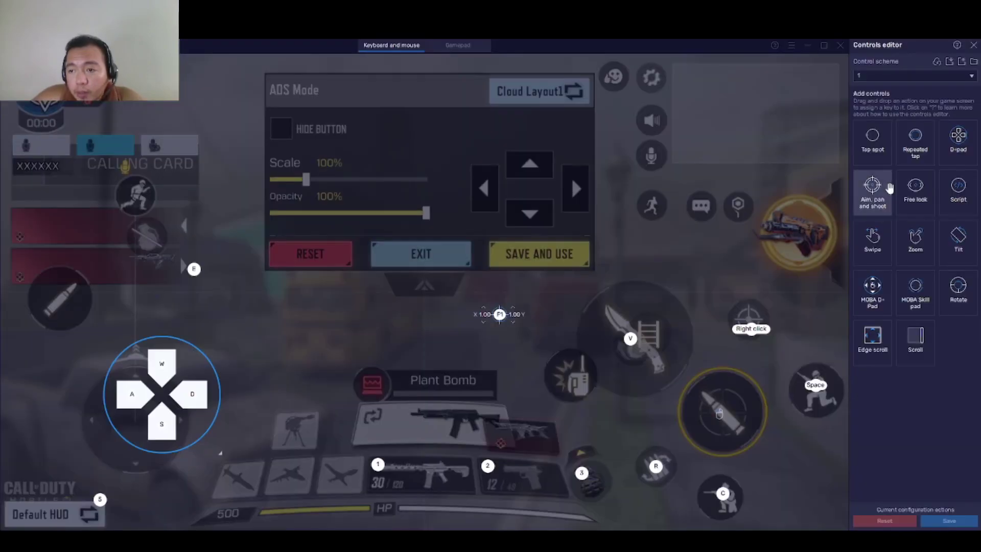
left_click(879, 75)
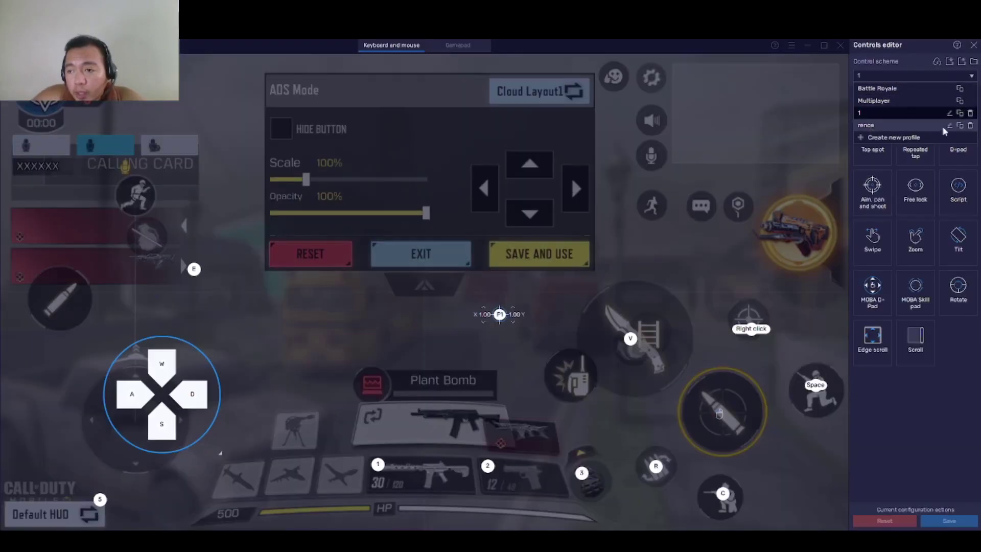
left_click(971, 114)
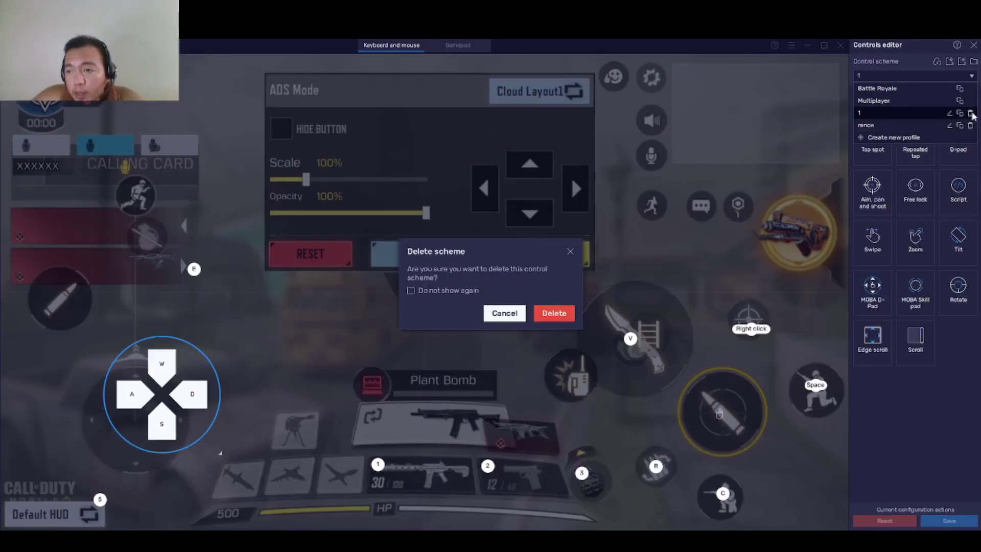
left_click(556, 311)
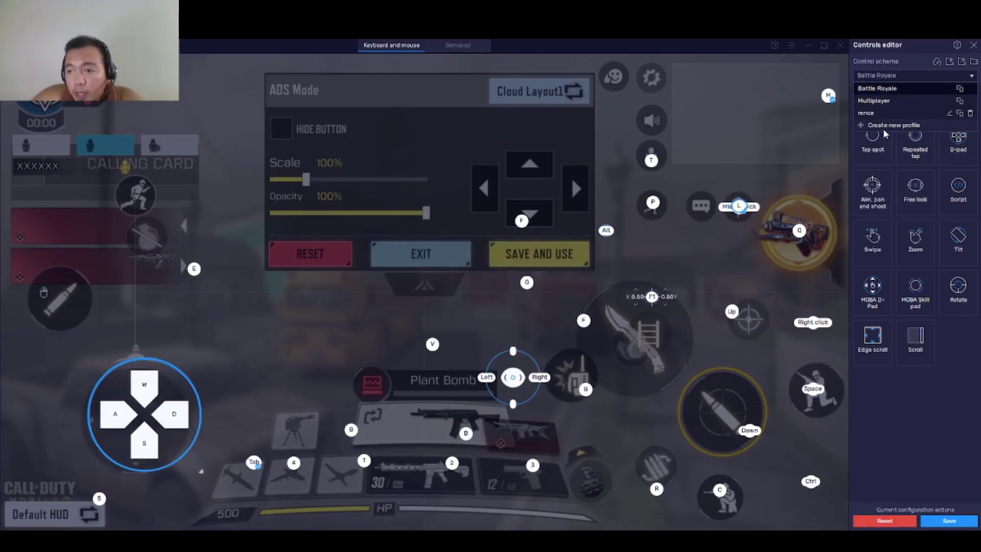
Step: Create a new control profile and name it NEW BR CONTROL
left_click(869, 127)
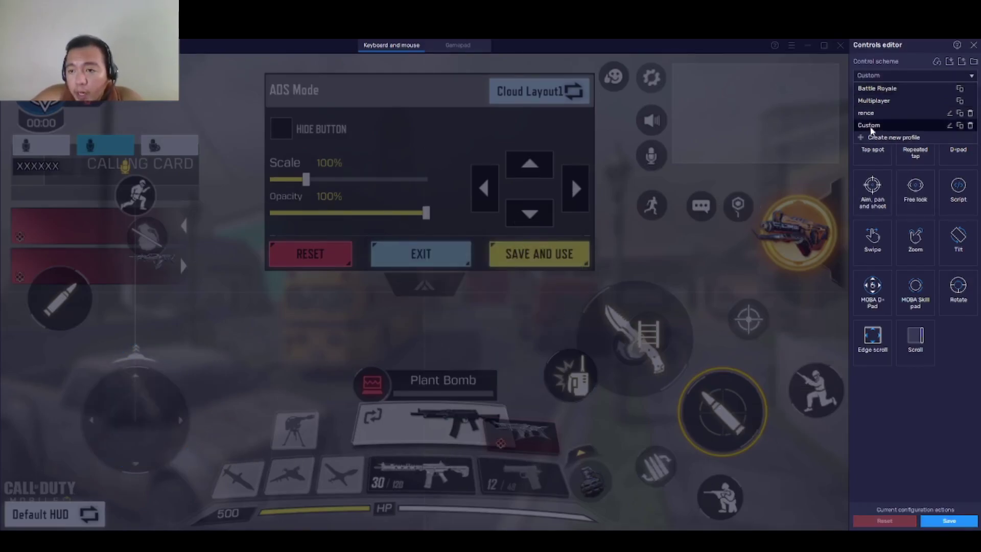
left_click(949, 126)
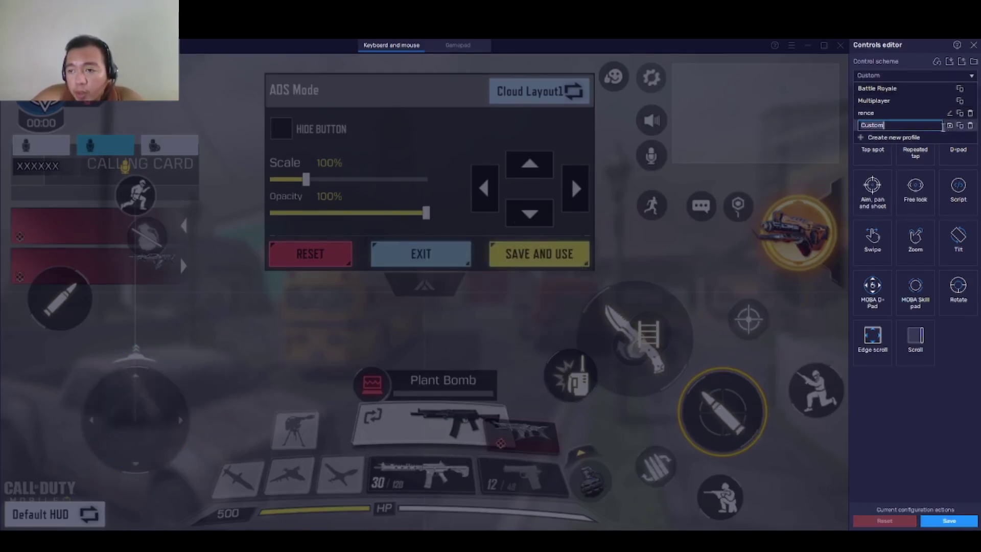
type("NEW")
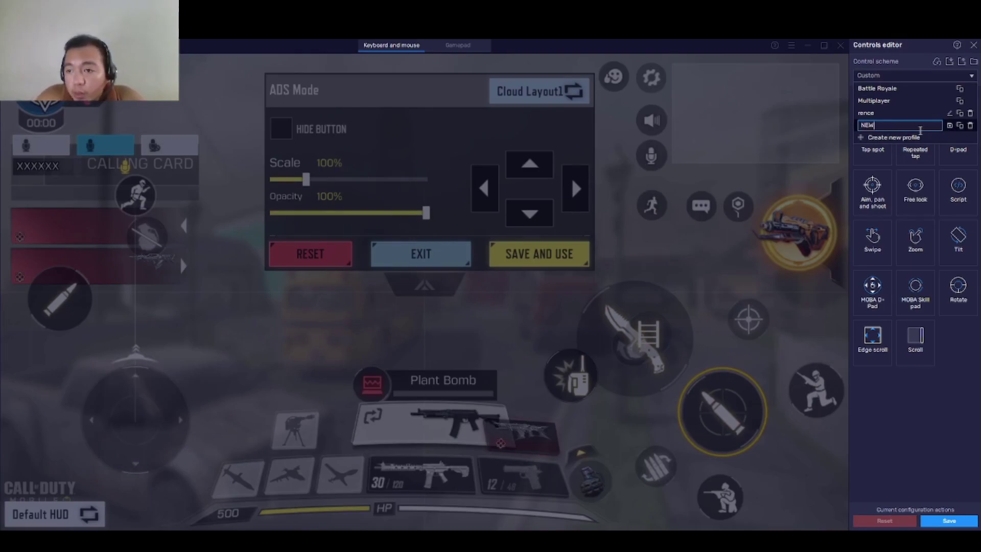
type(" BR CONTROL")
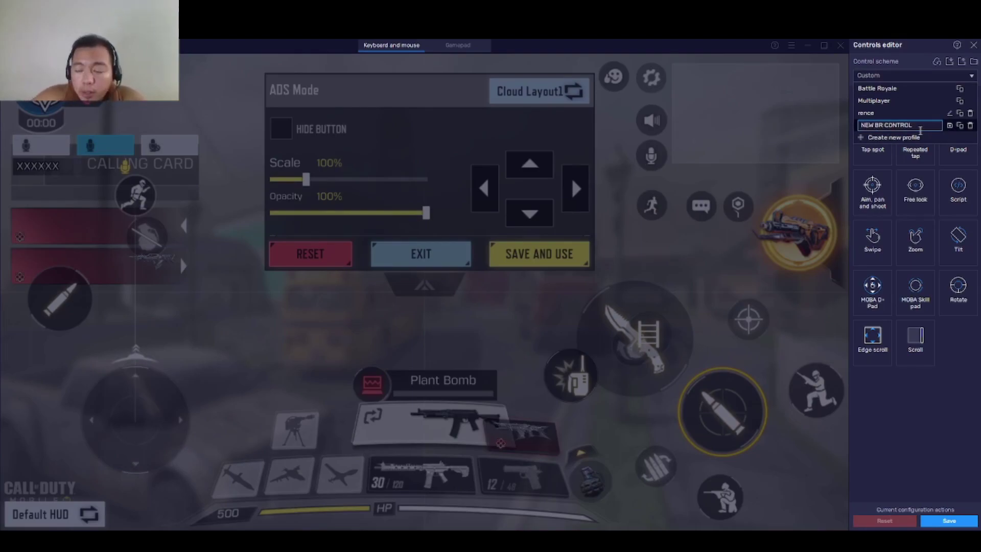
key("Return")
left_click(781, 164)
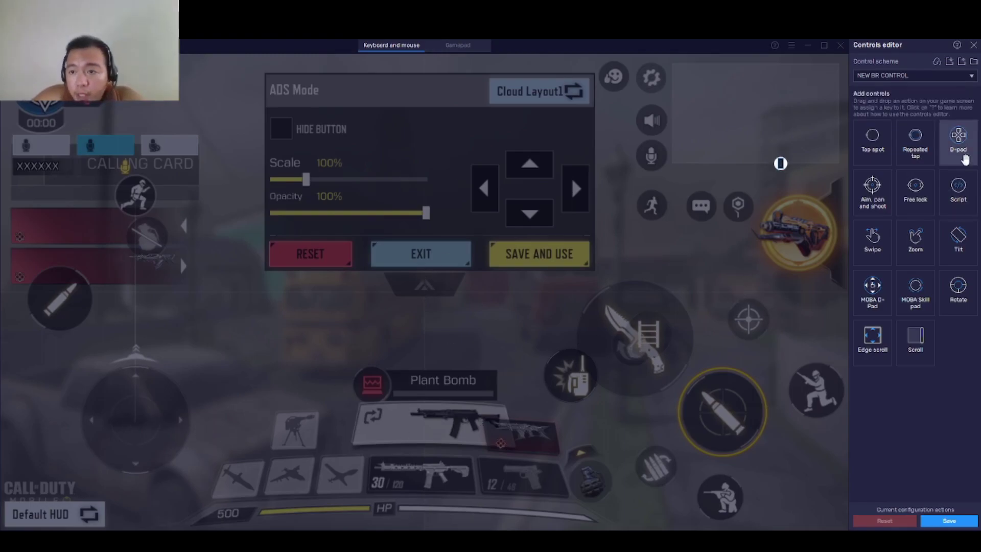
Step: Place a D-pad control over the movement joystick and assign SHIFT to its speed modifiers 1 and 2
left_click_drag(961, 148, 332, 328)
left_click_drag(271, 369, 82, 444)
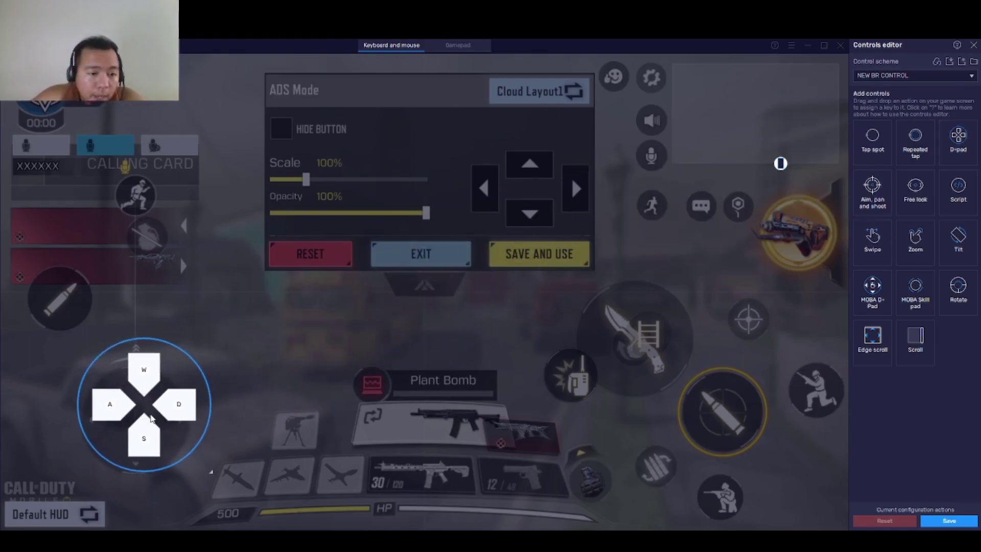
left_click(78, 471)
left_click(152, 330)
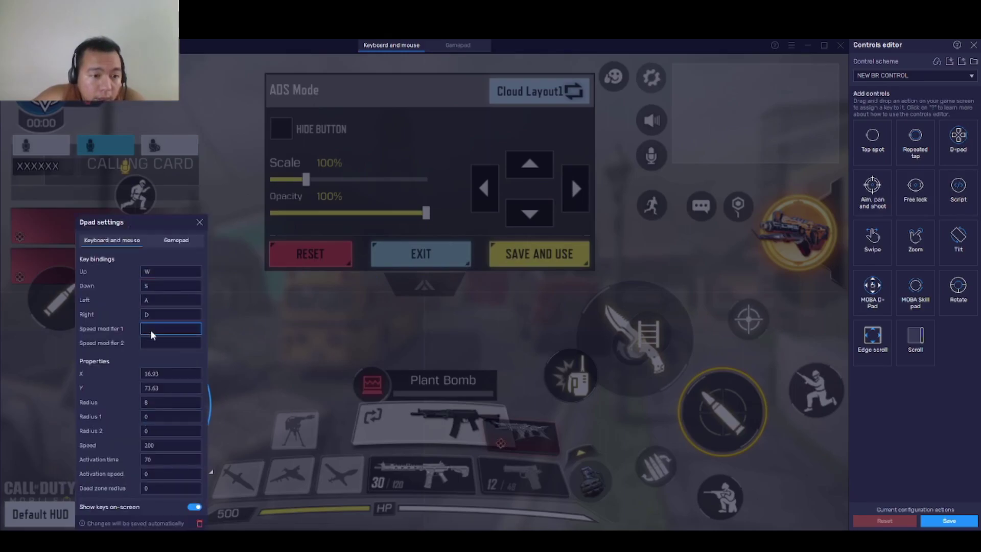
key("shift")
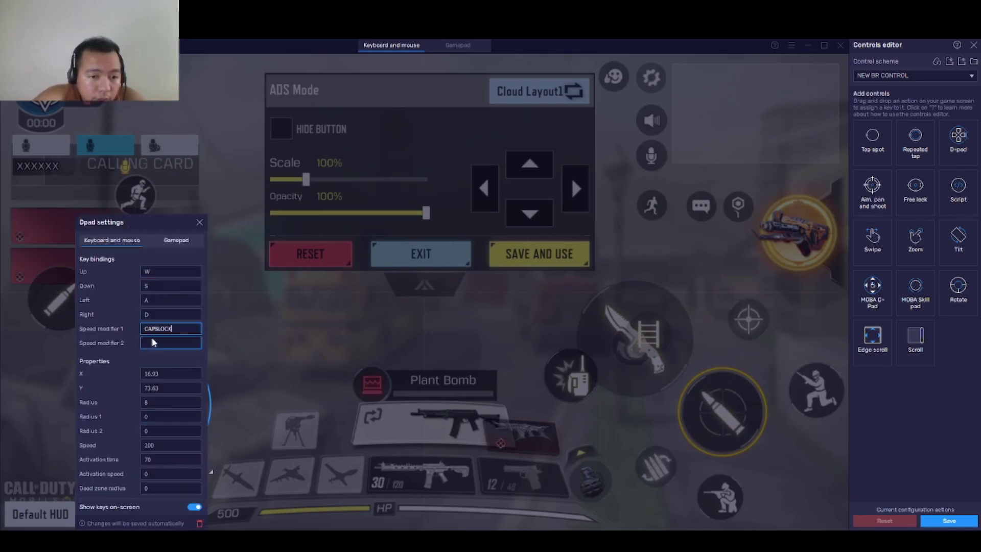
left_click(153, 341)
key("shift")
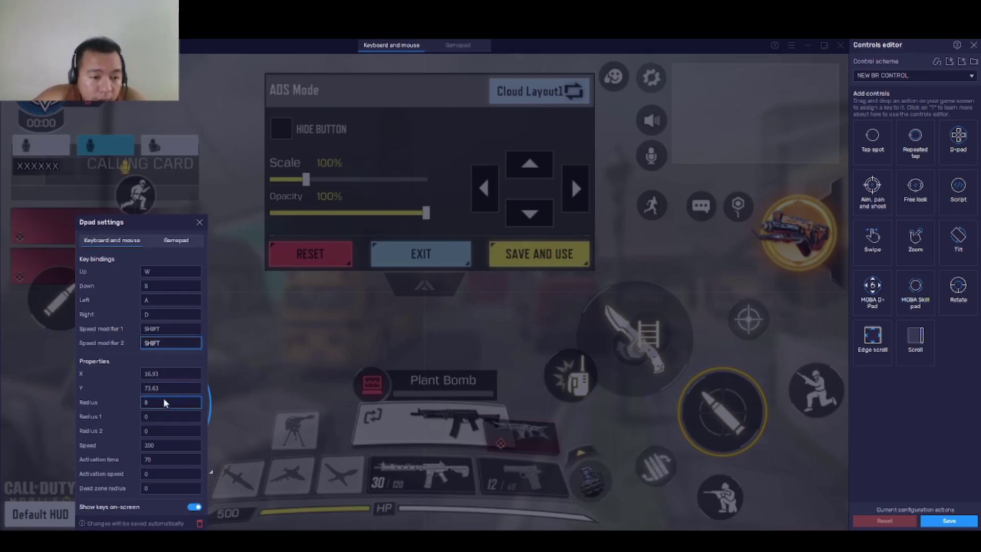
Step: Set the D-pad's position to X 19.03 and Y 71.5
left_click(157, 375)
left_click_drag(156, 375, 115, 374)
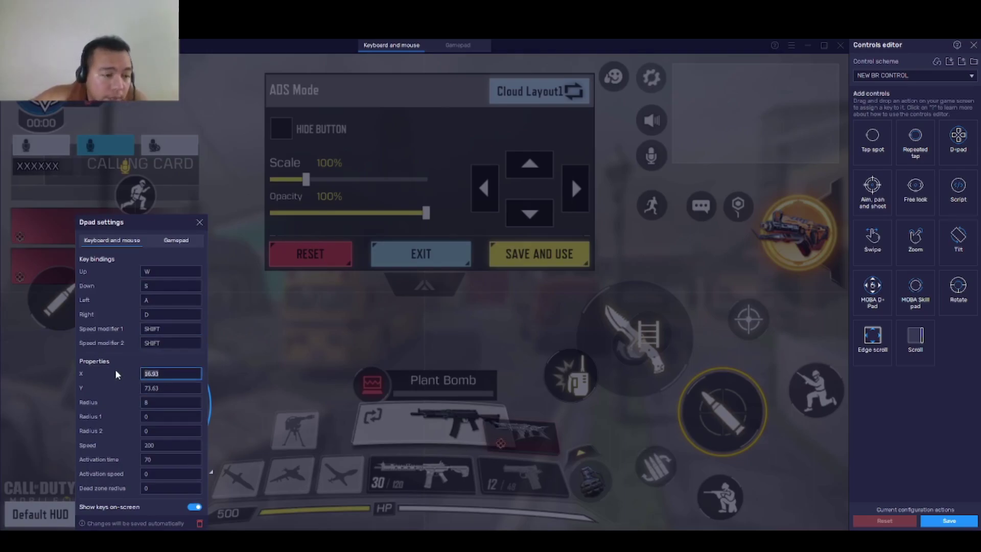
type("19.03")
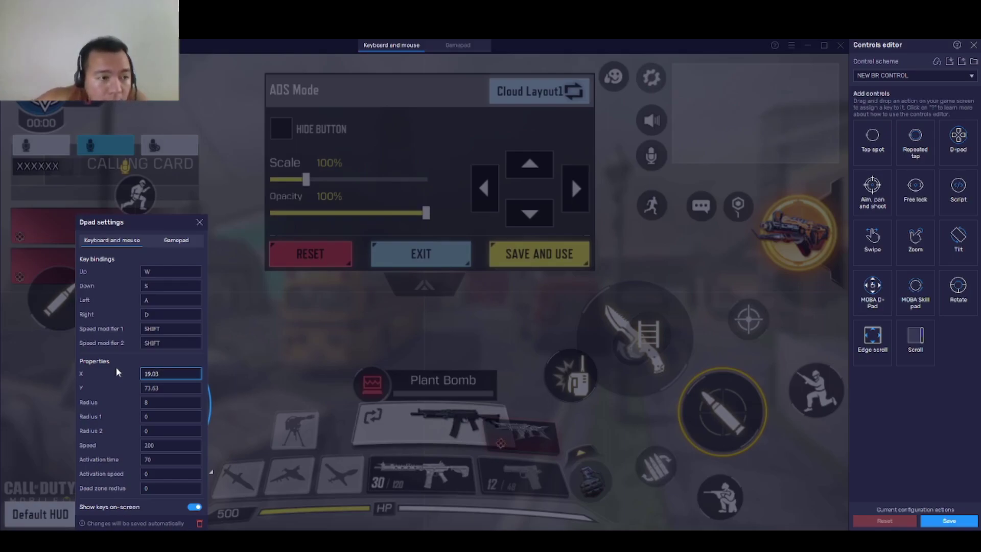
key("Tab")
type("71.5")
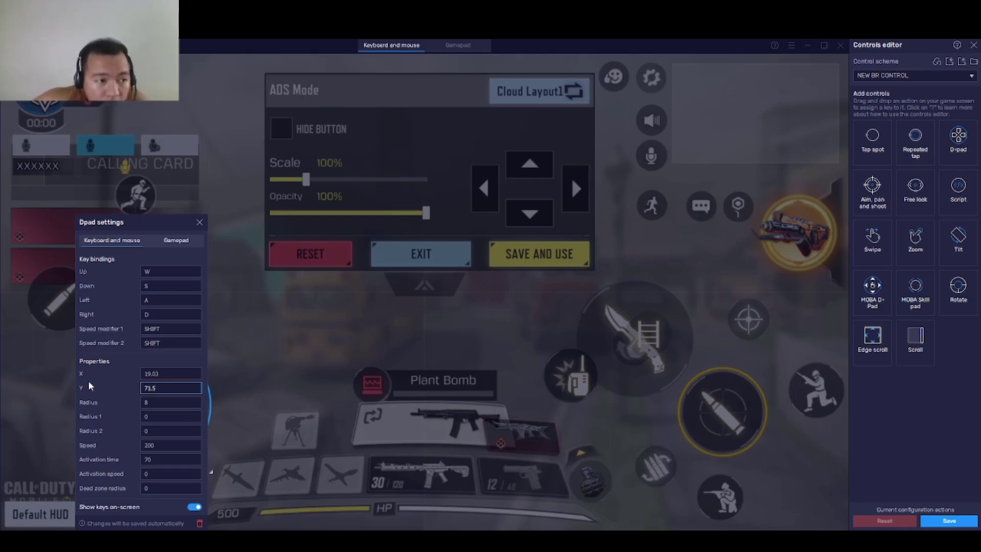
Step: Set the D-pad's radius to 7, radius 1 to 20 and speed to 100, and close its settings
key("Tab")
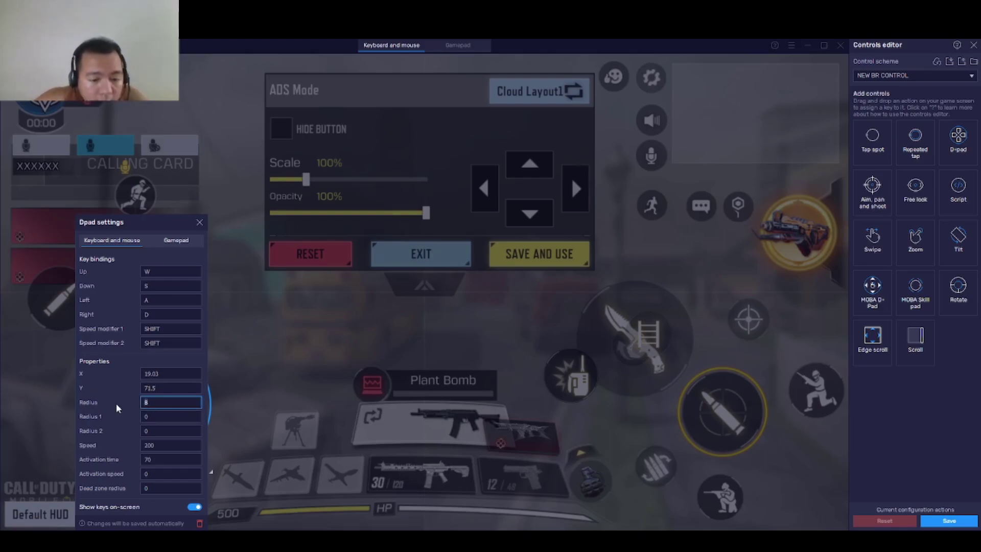
type("7")
key("Tab")
type("20")
left_click(171, 443)
type("800")
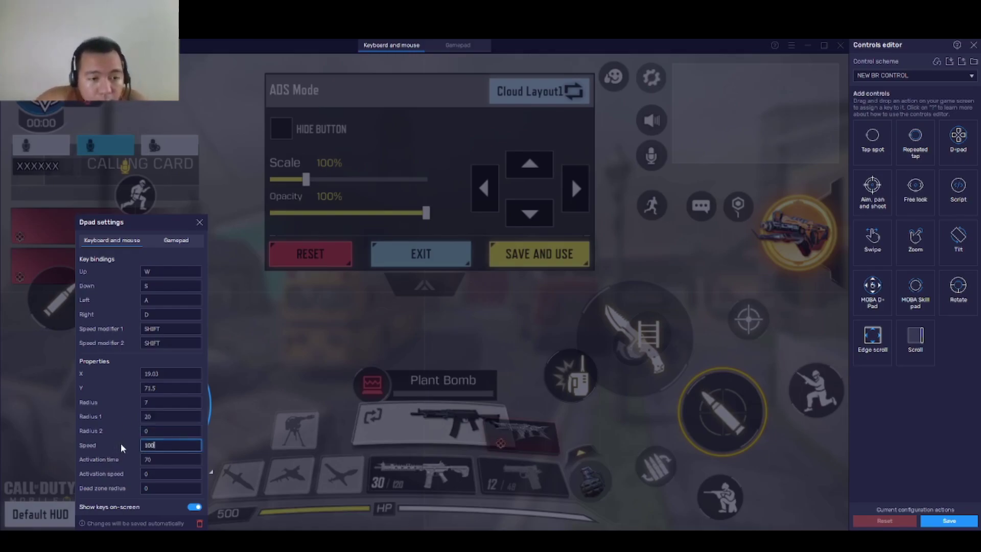
left_click(200, 223)
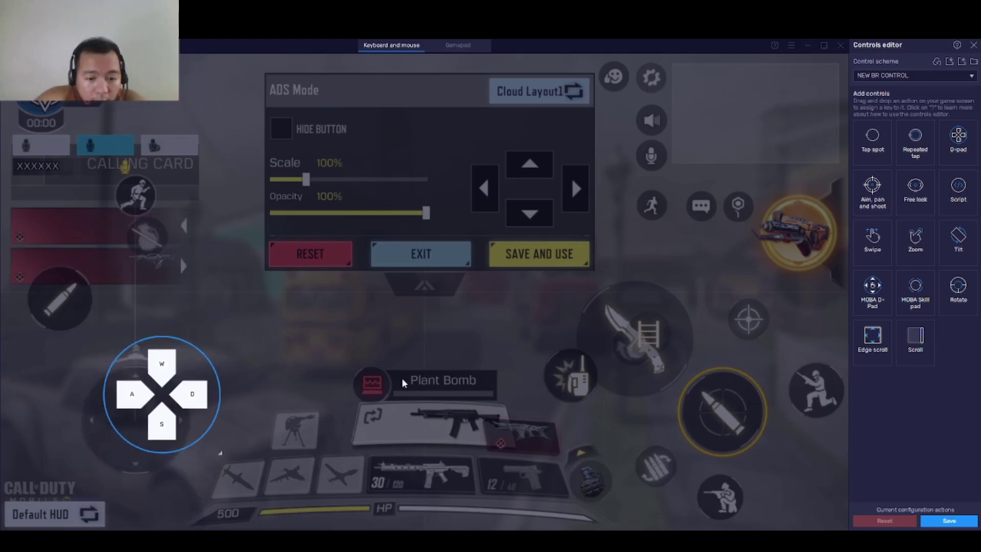
Step: Add tap spots with keys 1 and 2 on the two weapon slots and key 3 on the grenade button
left_click(431, 473)
key("1")
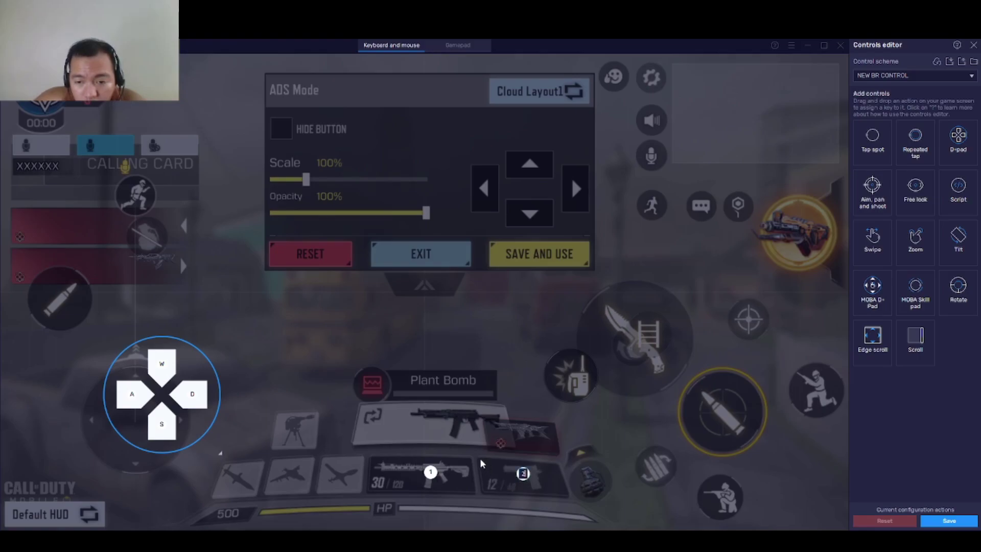
key("3")
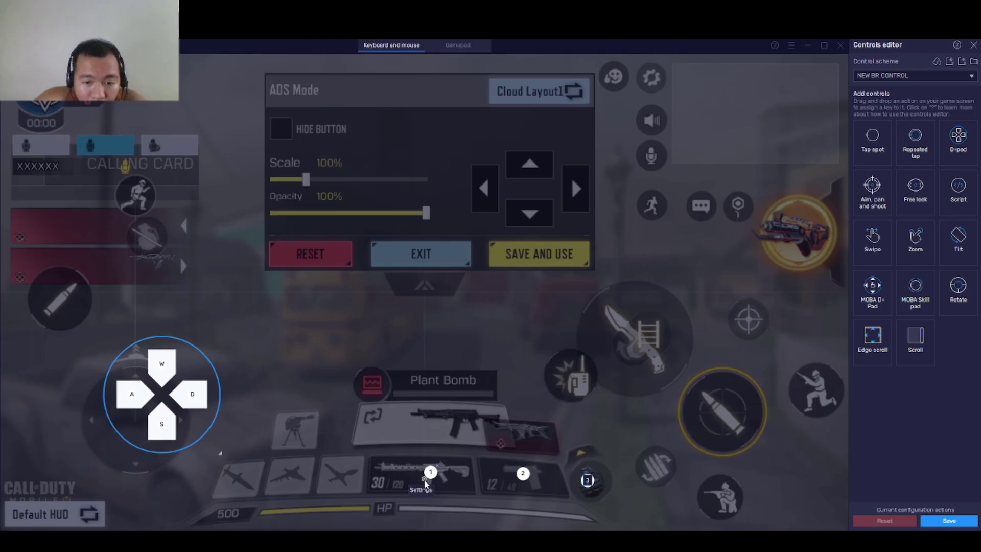
Step: Set the position of the key 1 tap spot to X 42.88 and Y 85.35
left_click(425, 478)
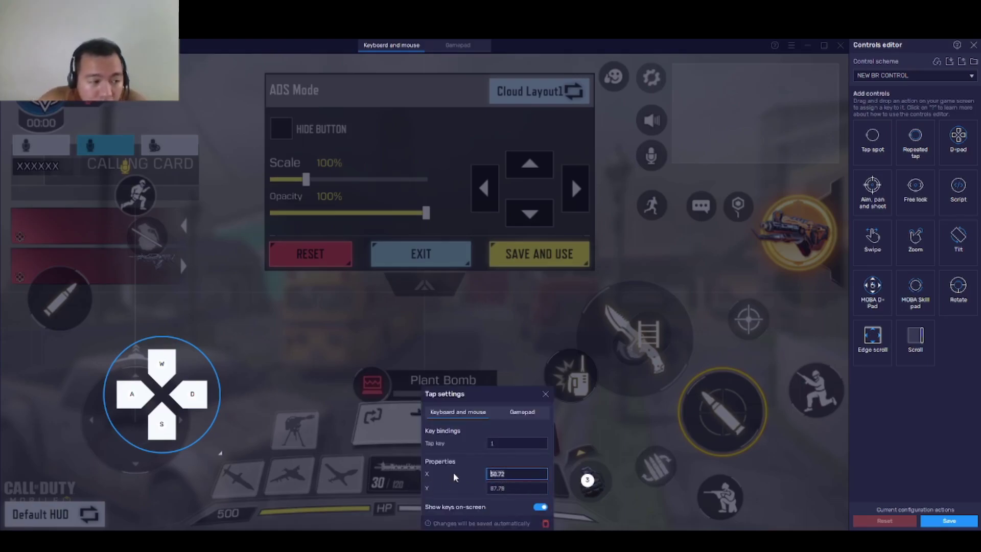
type("42")
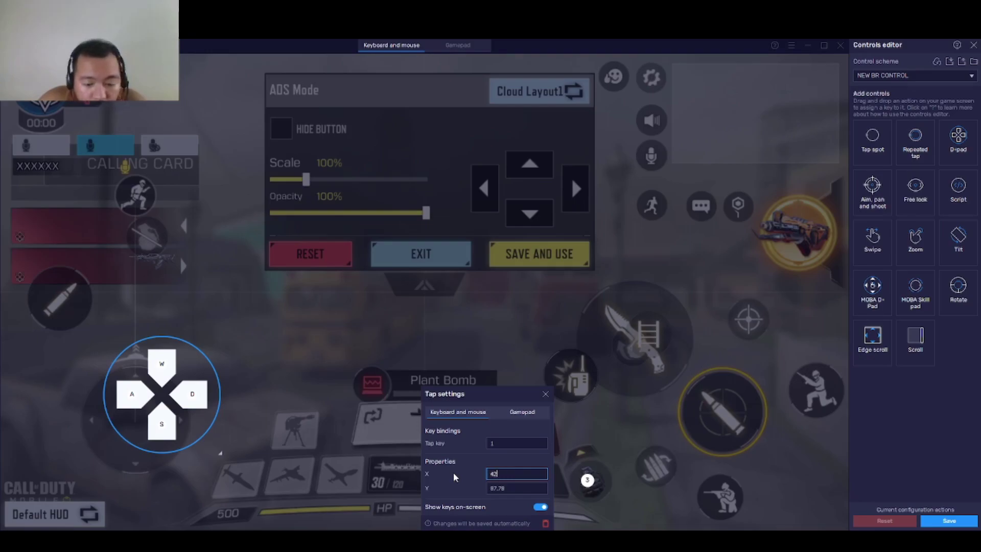
type(".88")
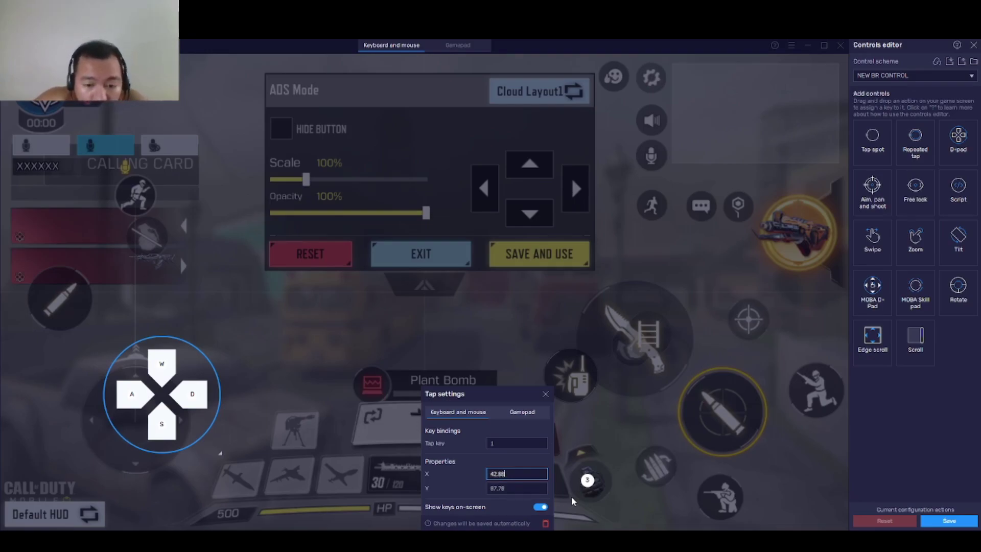
key("Tab")
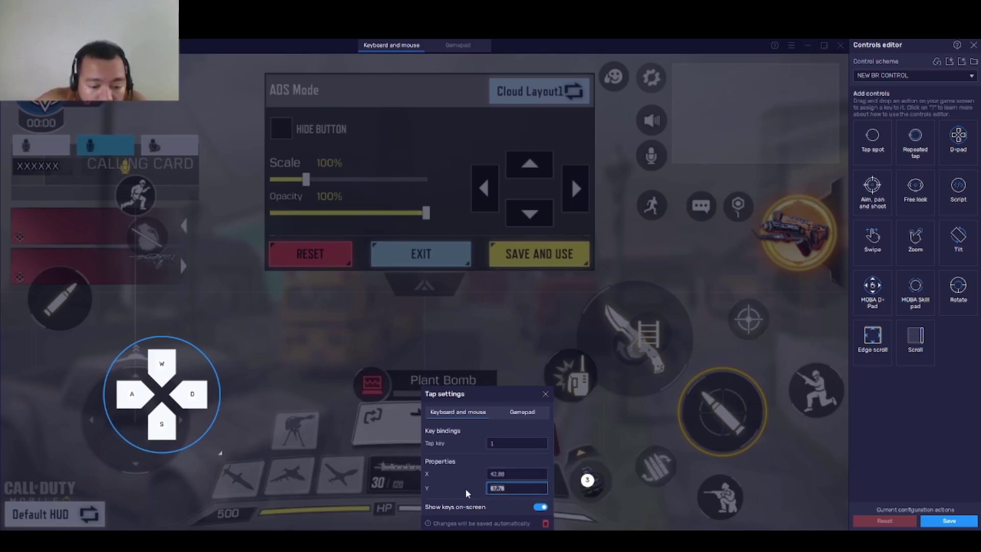
type("85.35")
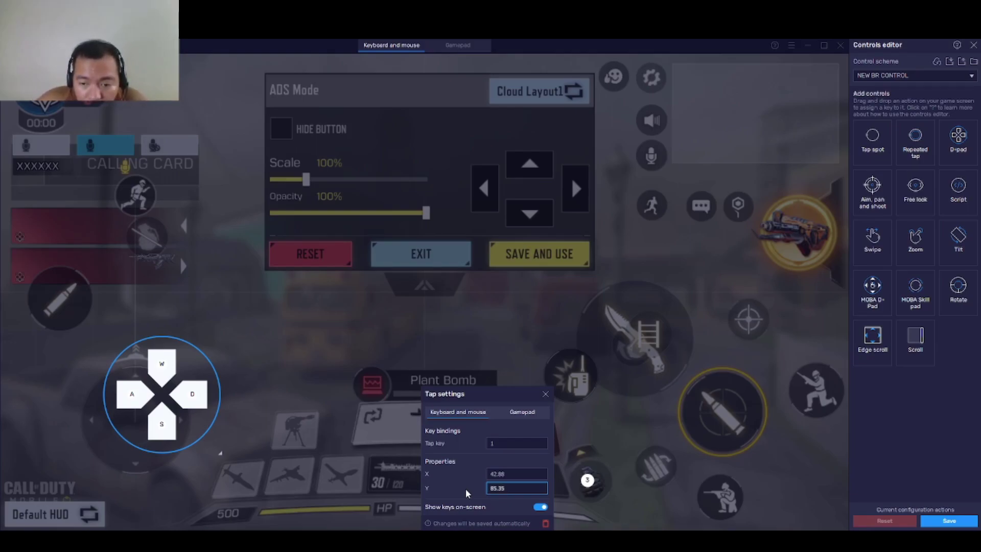
left_click(545, 394)
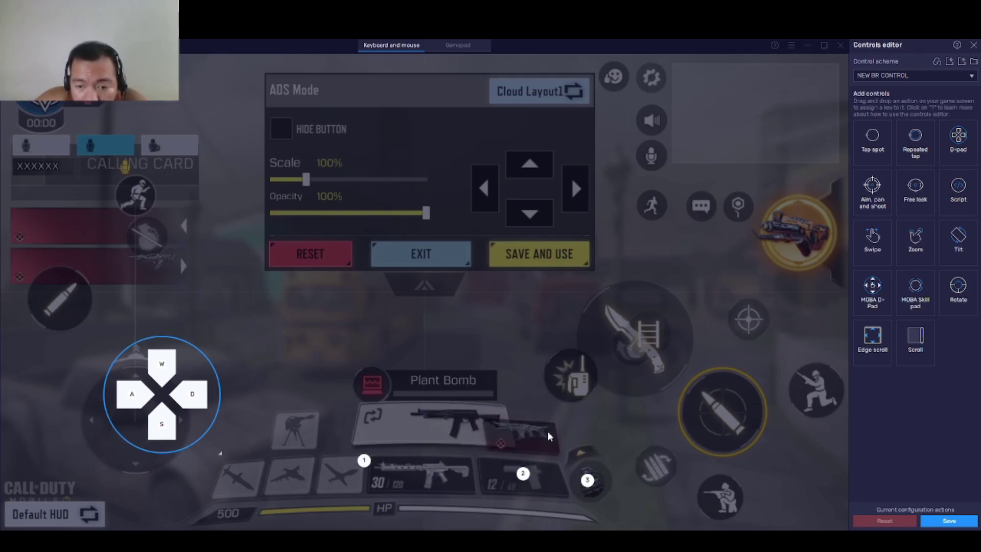
Step: Set the position of the key 2 tap spot to X 53.25 and Y 85.87
left_click(516, 480)
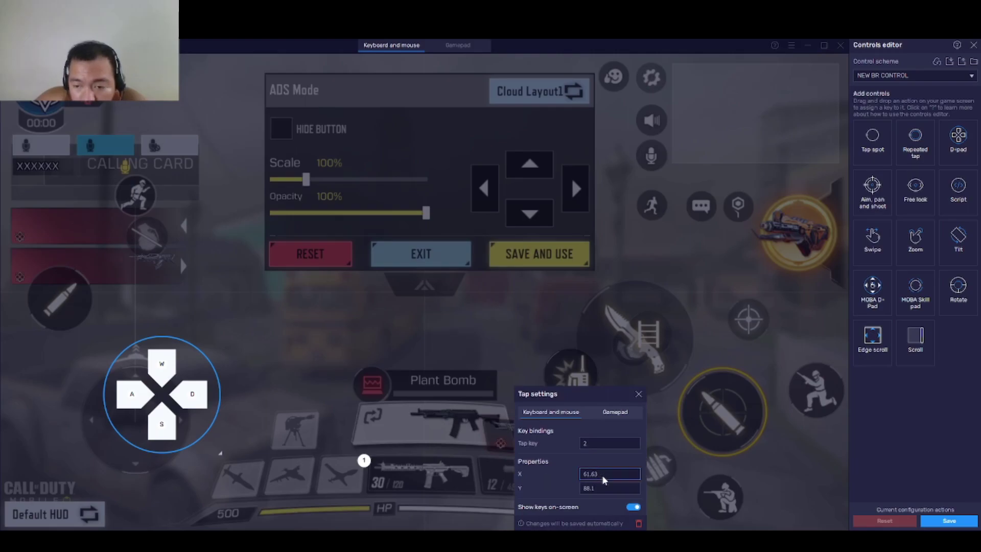
type("53.25")
key("Tab")
type("86")
key("BackSpace")
type("5")
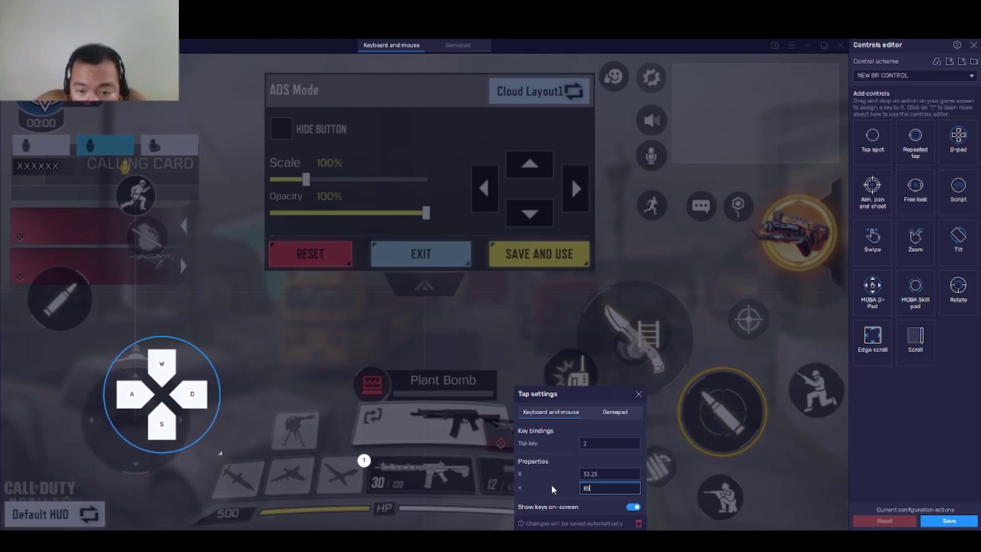
type(".87")
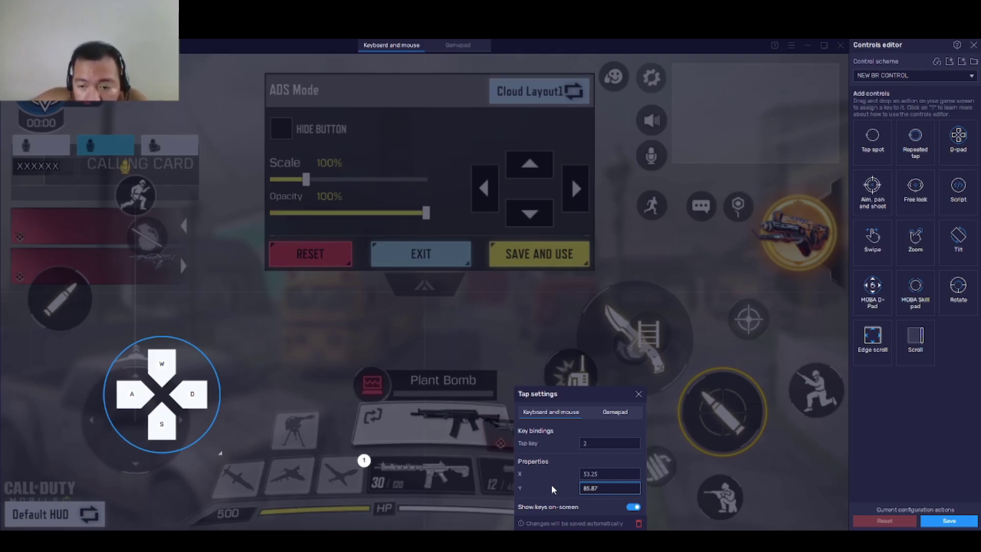
left_click(639, 394)
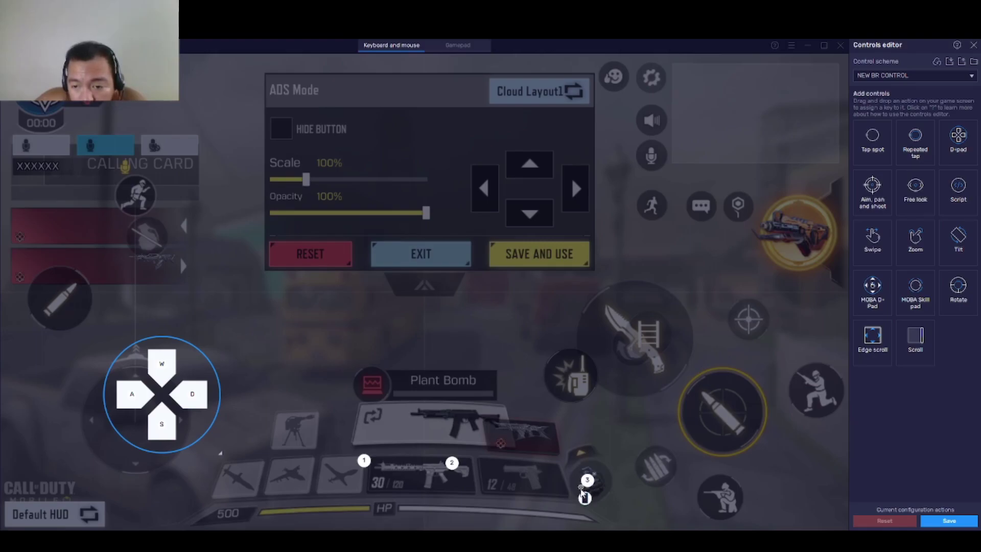
Step: Set the position of the key 3 tap spot to X 62.77 and Y 86.36, and close its settings
left_click(582, 487)
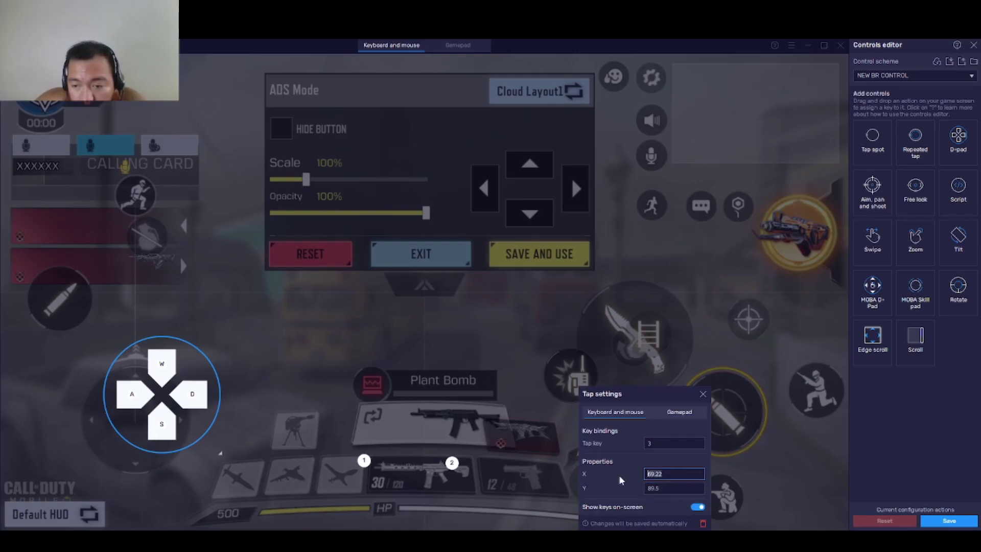
type("62.77")
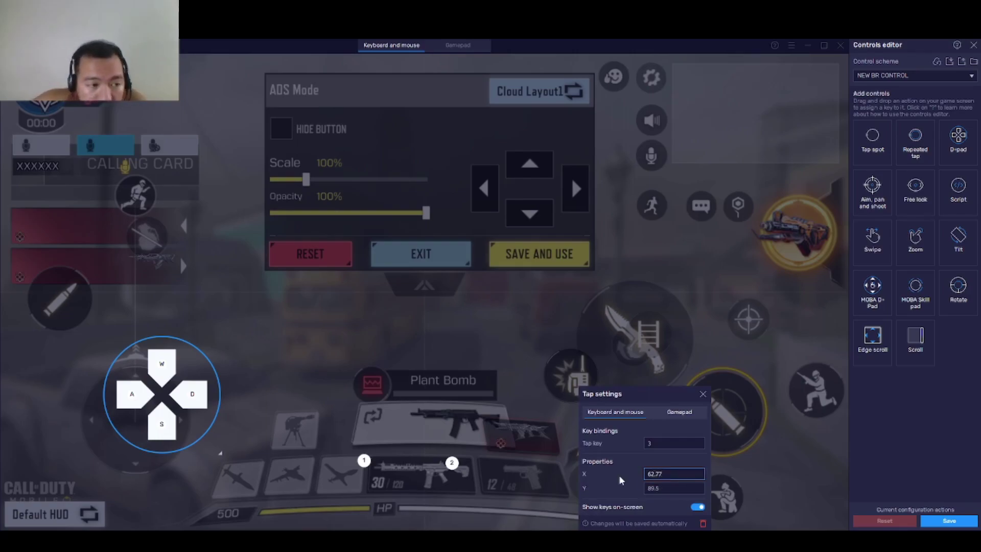
key("Tab")
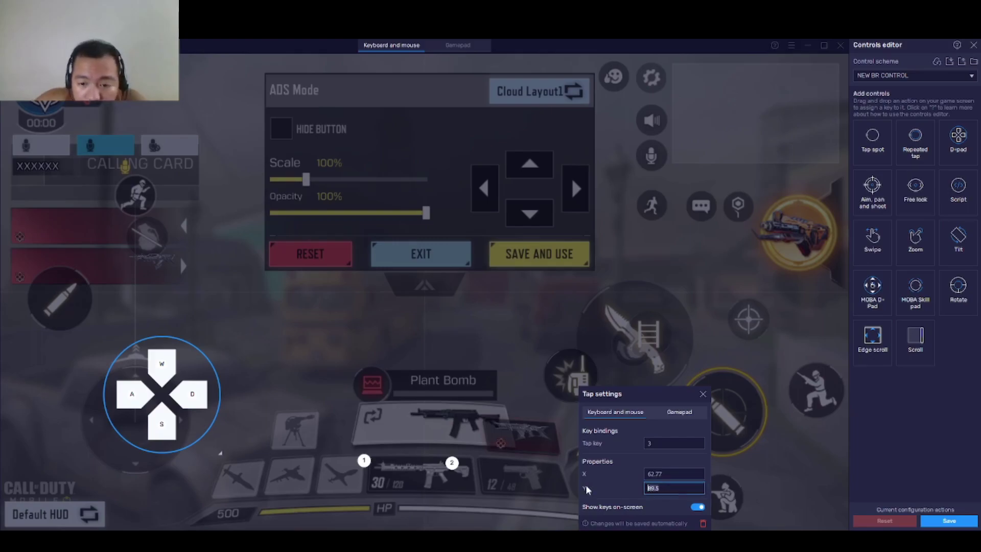
type("86.36")
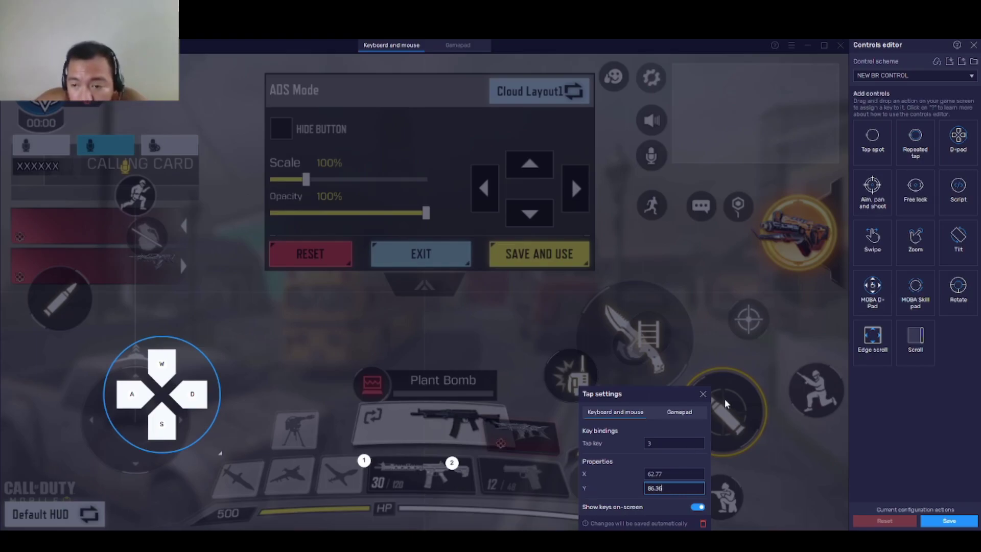
left_click(703, 394)
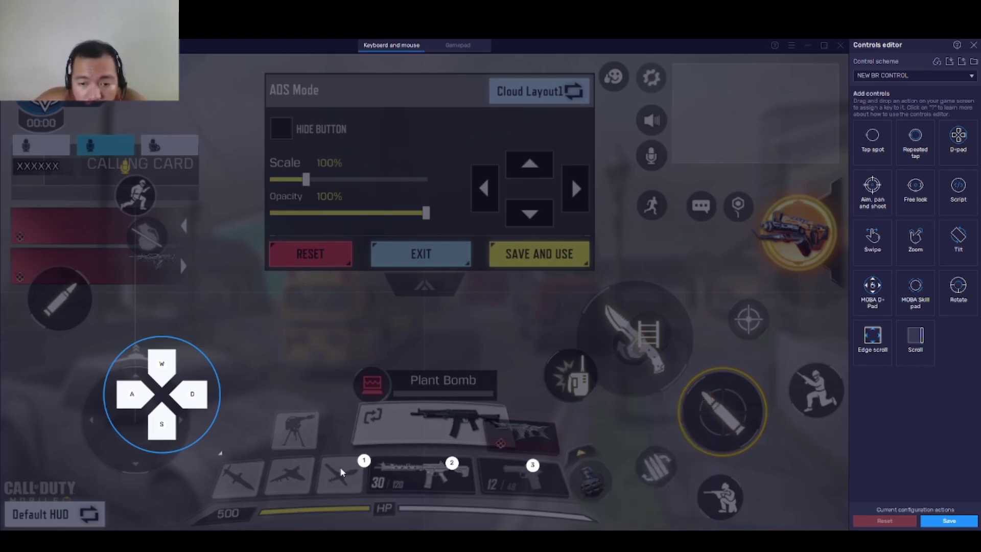
Step: Add a tap spot with key 4 over the scorestreak slots and set its position to X 34.58 and Y 85.86
left_click(327, 463)
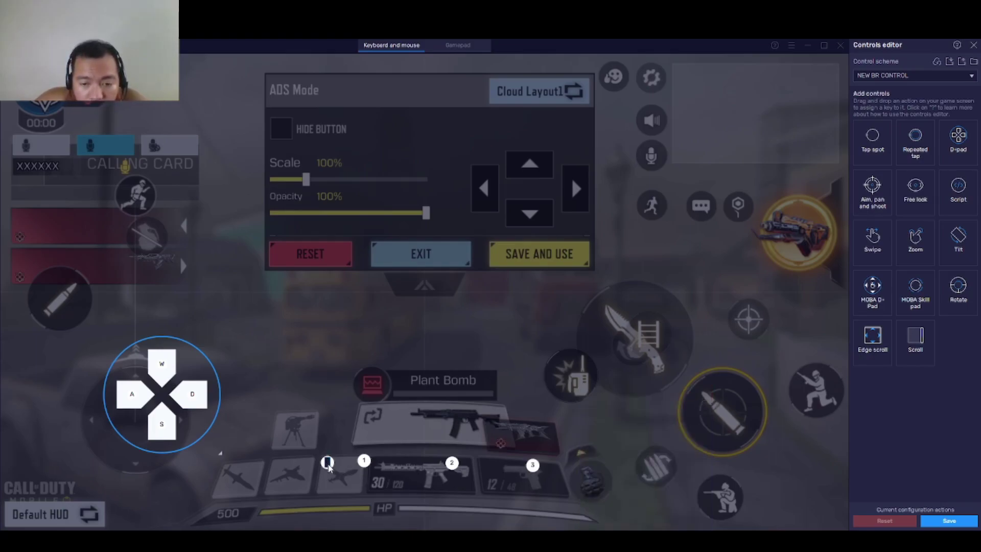
right_click(320, 469)
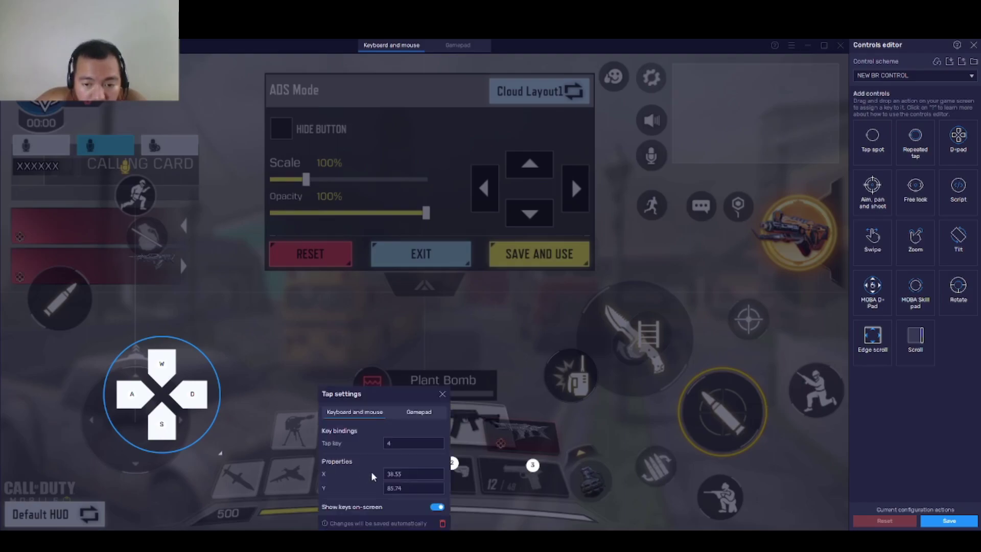
left_click_drag(410, 477, 360, 472)
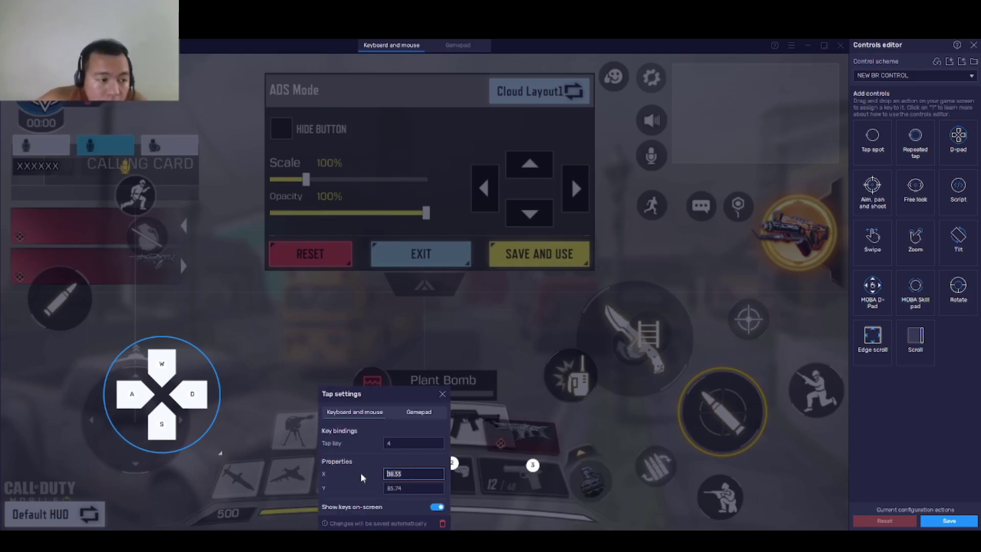
type("3")
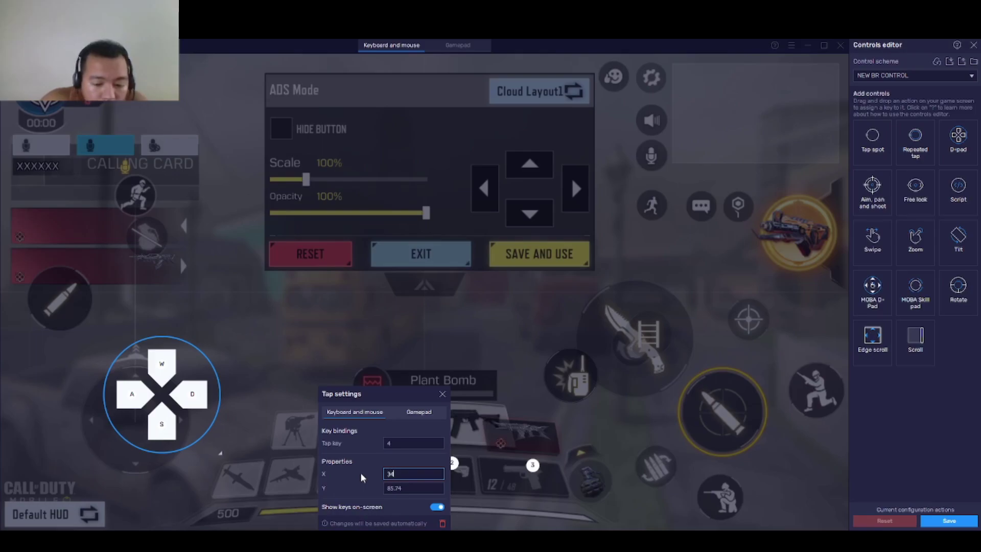
type("4.58")
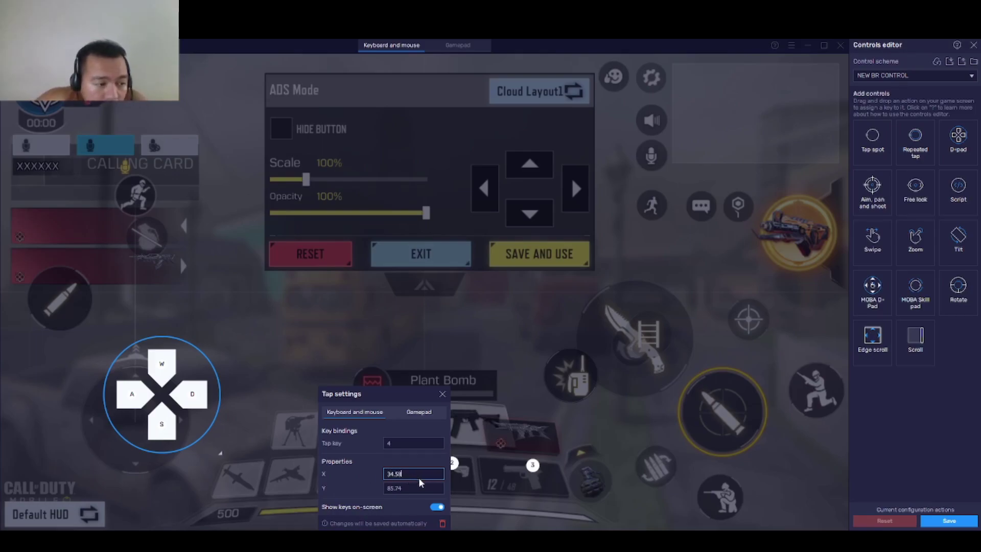
left_click_drag(417, 488, 360, 492)
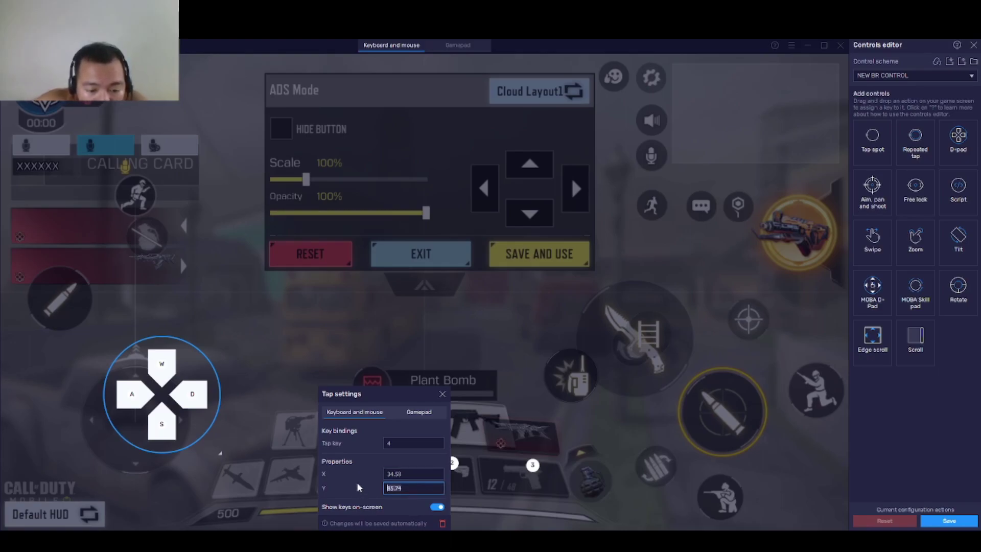
type("85")
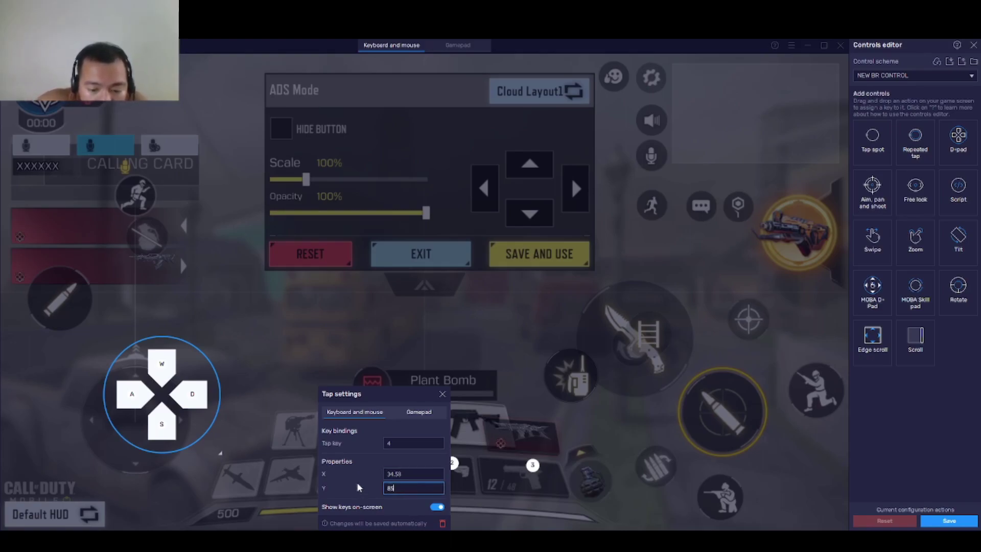
type(".86")
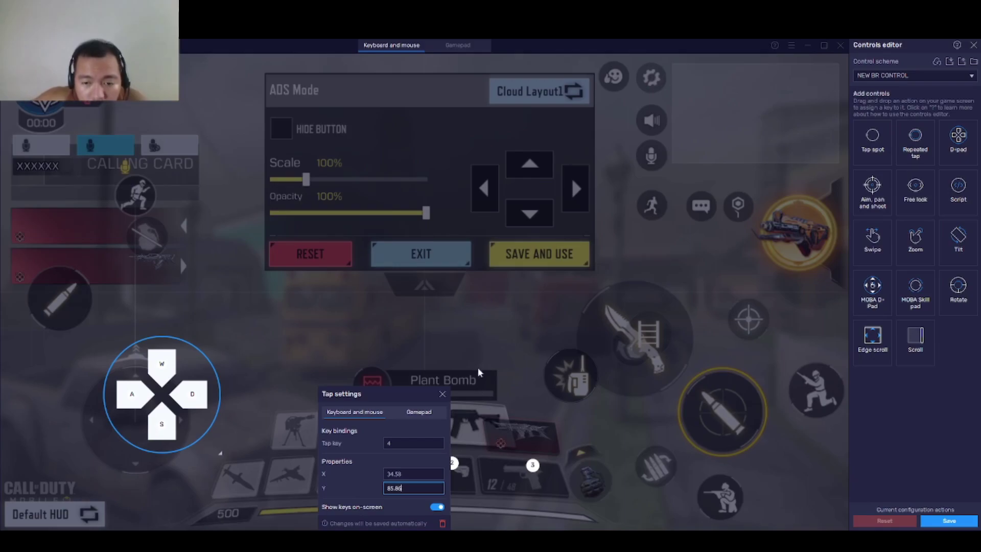
left_click(443, 394)
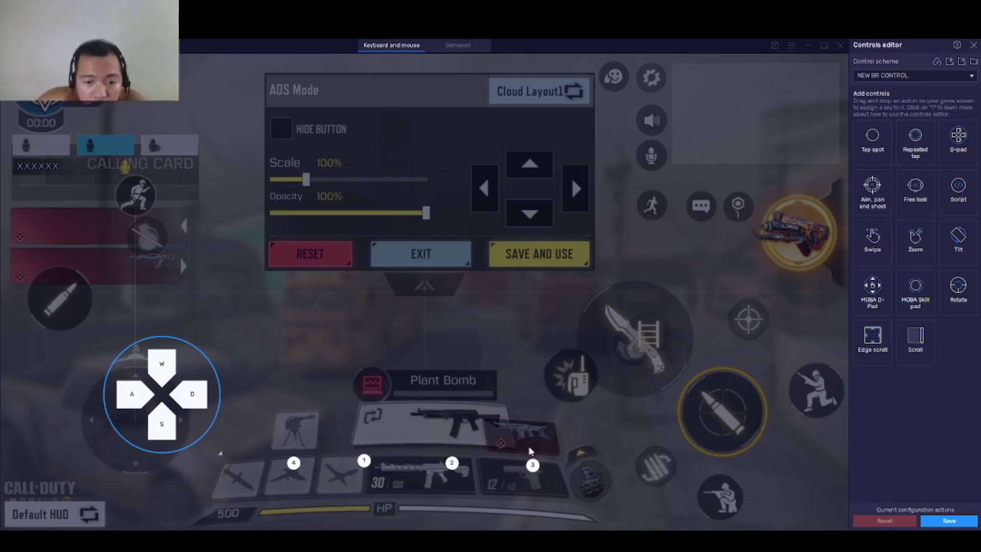
Step: Add a tap spot with key 5 near the Default HUD button and set its position to X 11.16 and Y 93.36
left_click(100, 494)
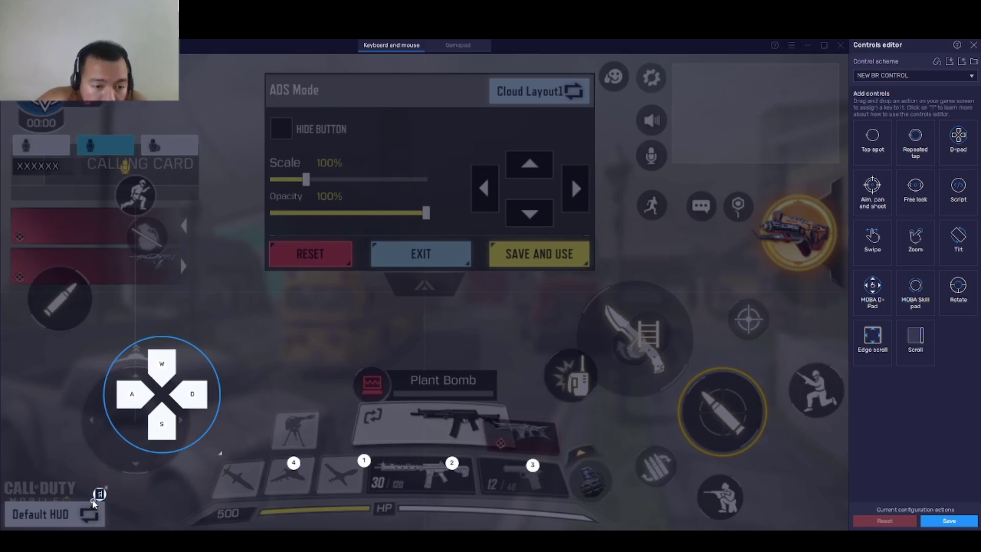
right_click(93, 499)
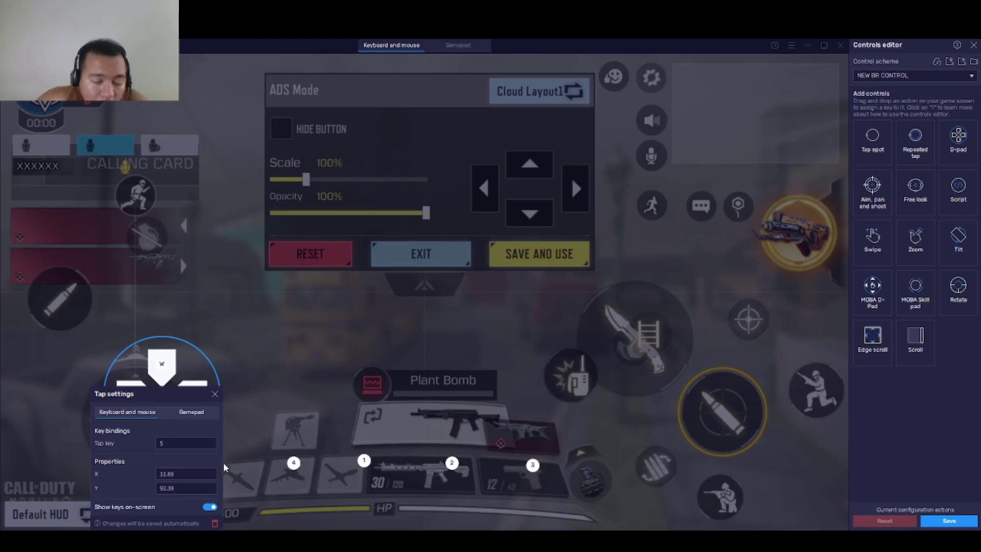
left_click(203, 474)
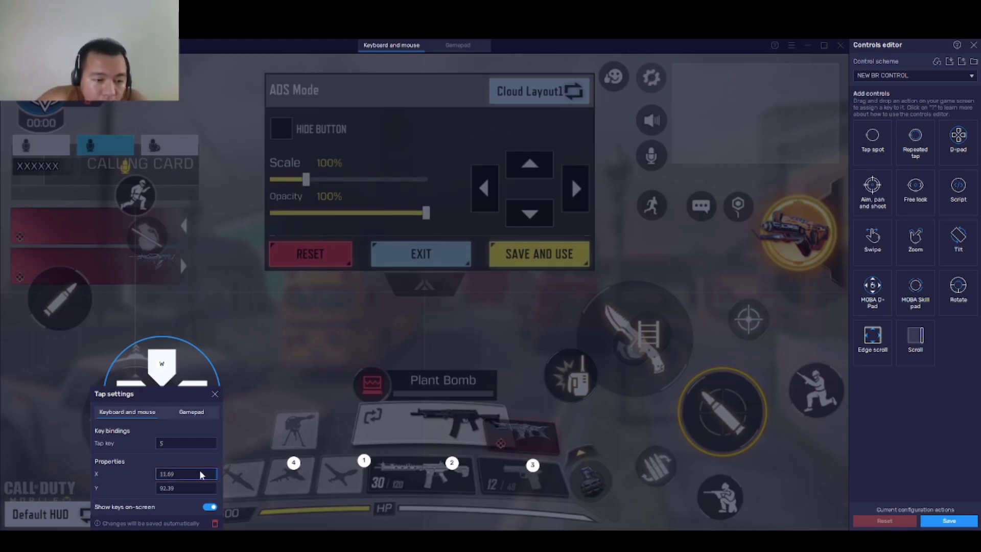
left_click(187, 478)
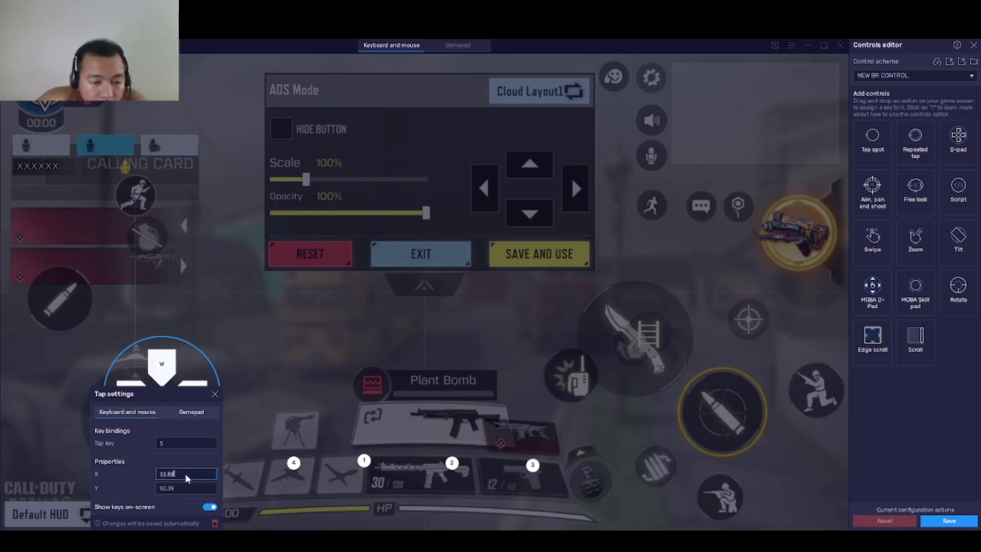
left_click_drag(183, 474, 123, 473)
type("11")
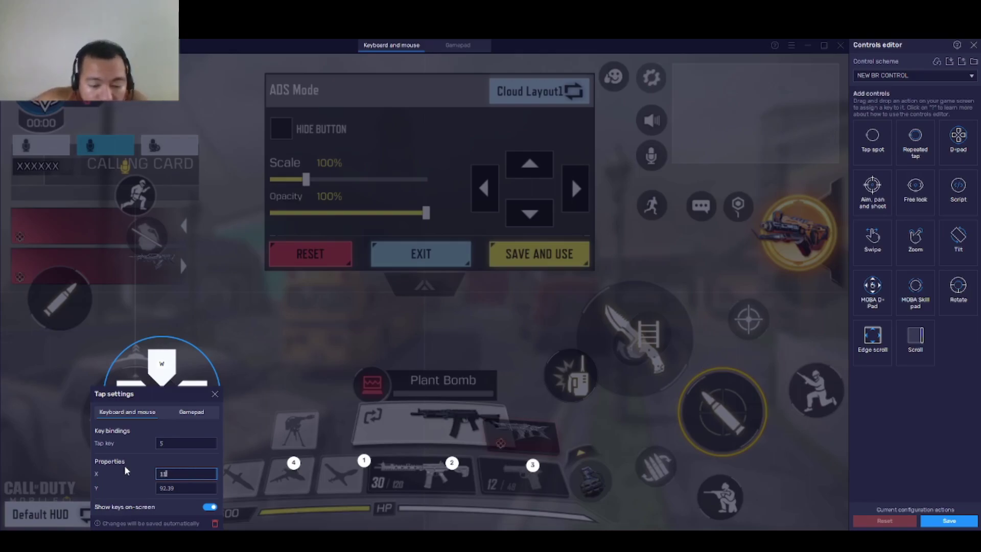
type(".16")
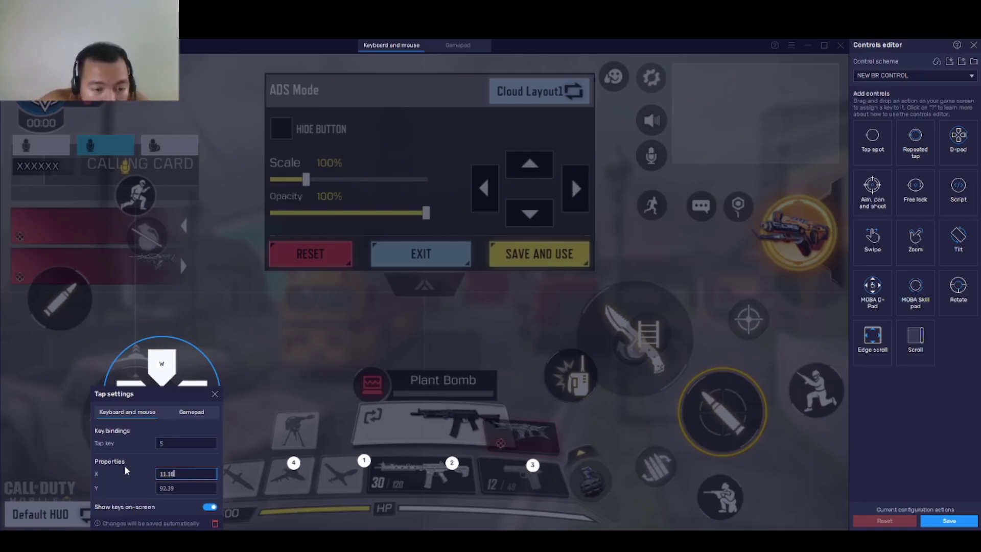
left_click_drag(182, 489, 124, 468)
type("93.36")
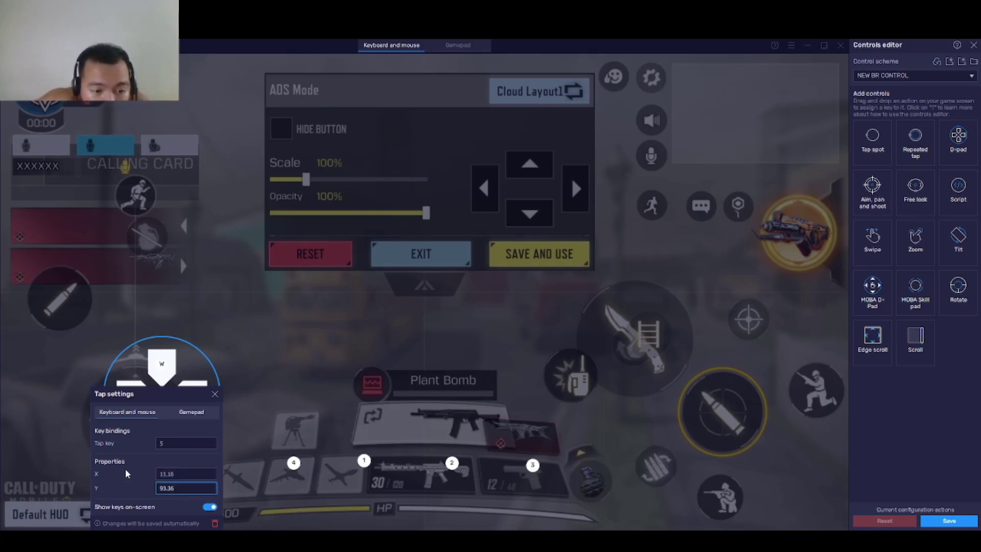
left_click(216, 394)
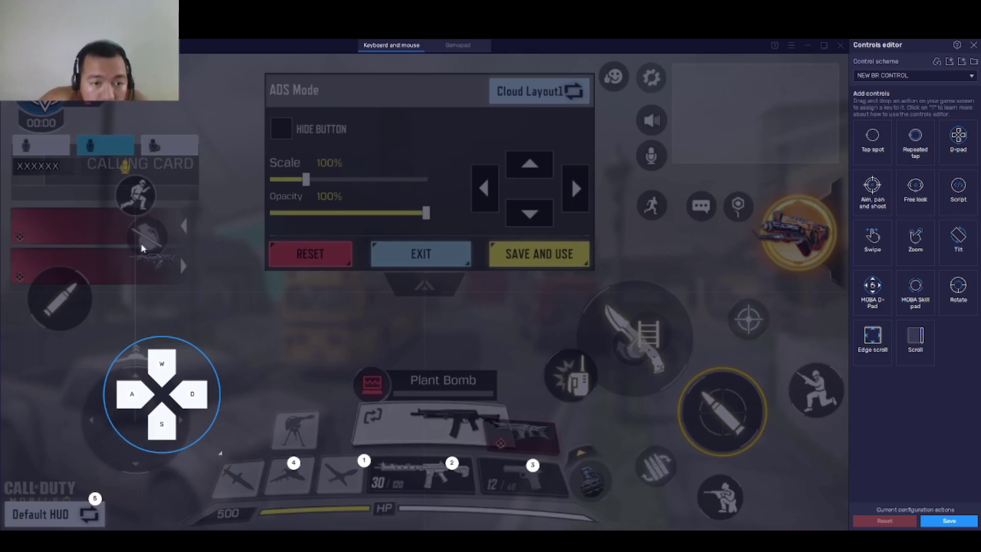
Step: Add a tap spot with key E beside the lower red bar's arrow and set its position to X 22.84 and Y 45.17
left_click(190, 270)
key("e")
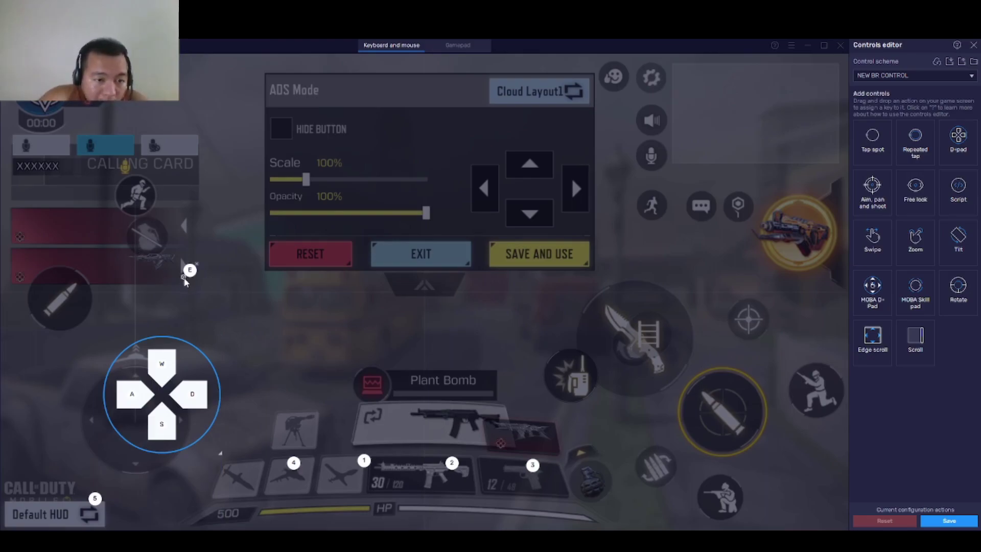
left_click(183, 276)
double_click(263, 366)
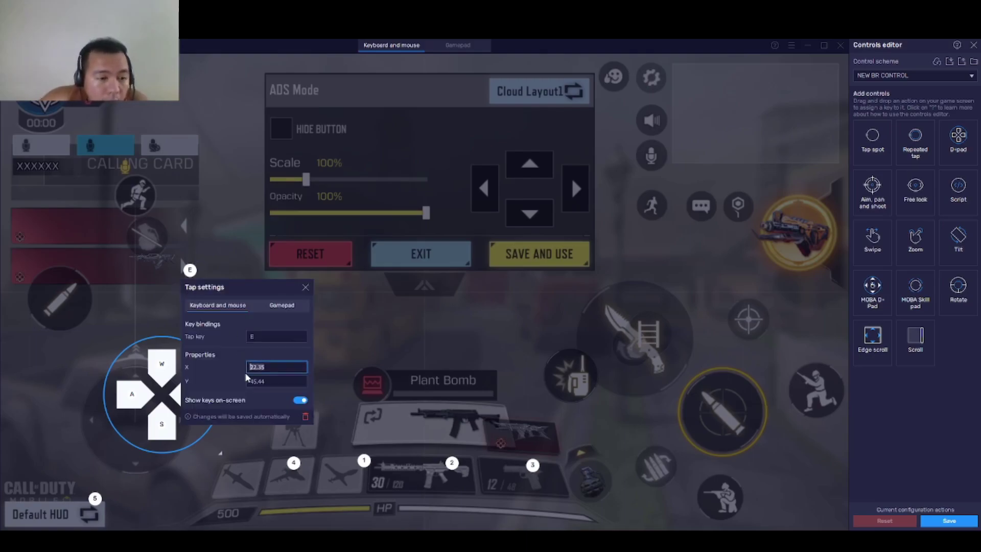
type("22.84")
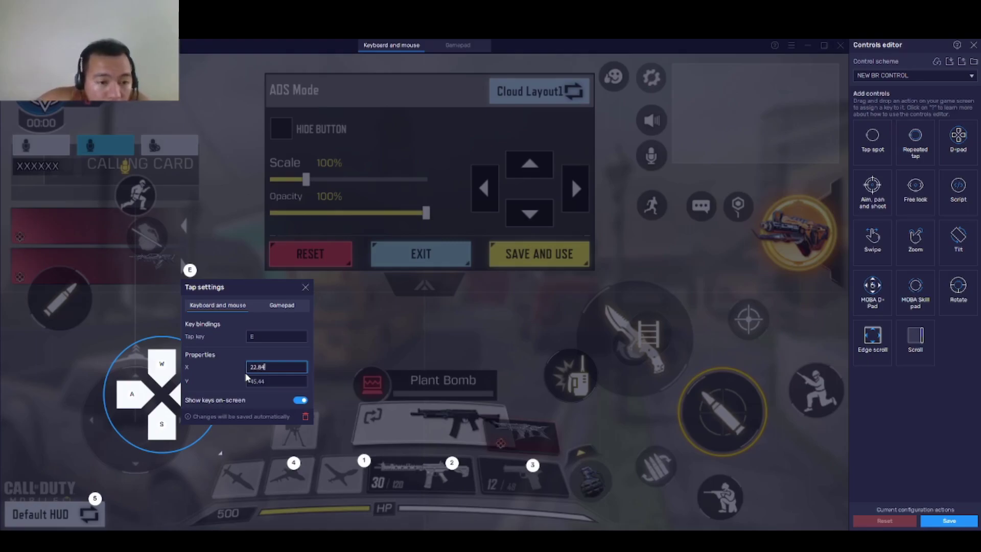
double_click(280, 384)
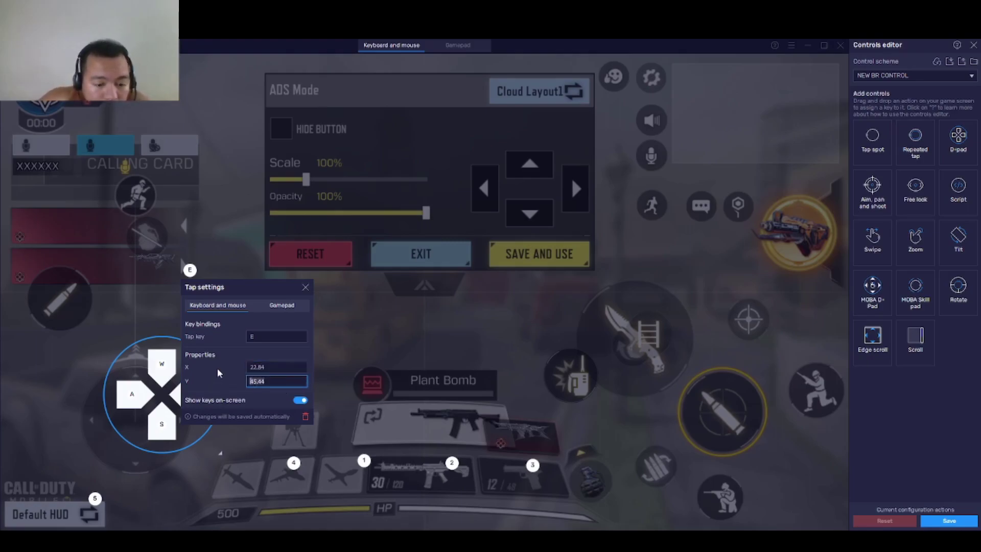
type("45.17")
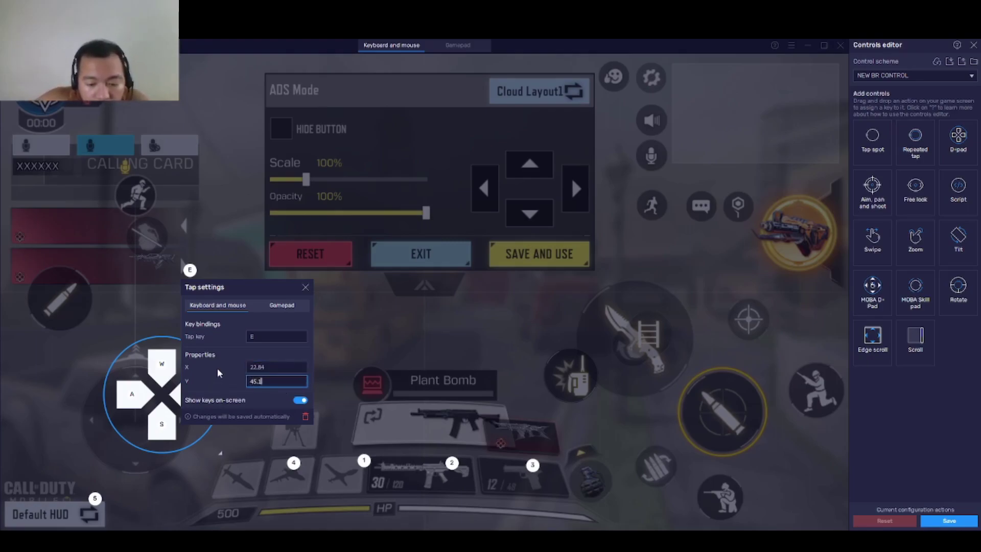
left_click(304, 290)
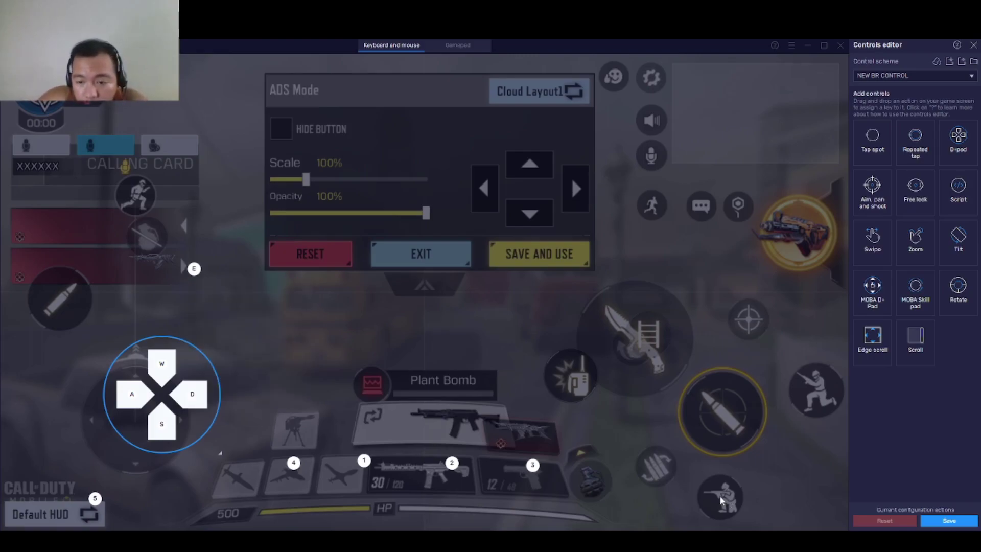
Step: Add a tap spot with key C on the crouch button and one with Space on the jump button
key("c")
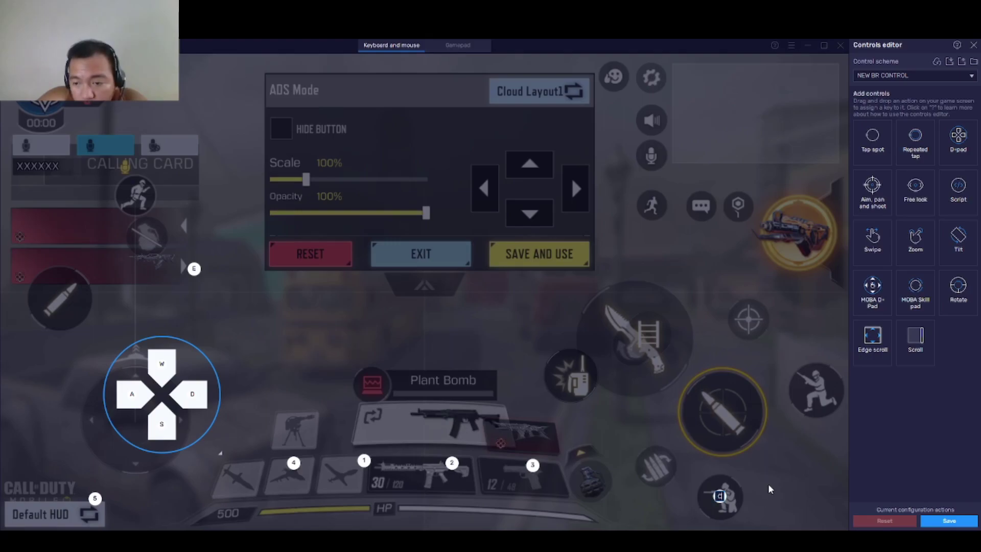
left_click(817, 386)
key("space")
Step: Add a tap spot bound to Right click on the scope button and set its position to X 95.83 and Y 56.32
left_click(750, 322)
right_click(747, 323)
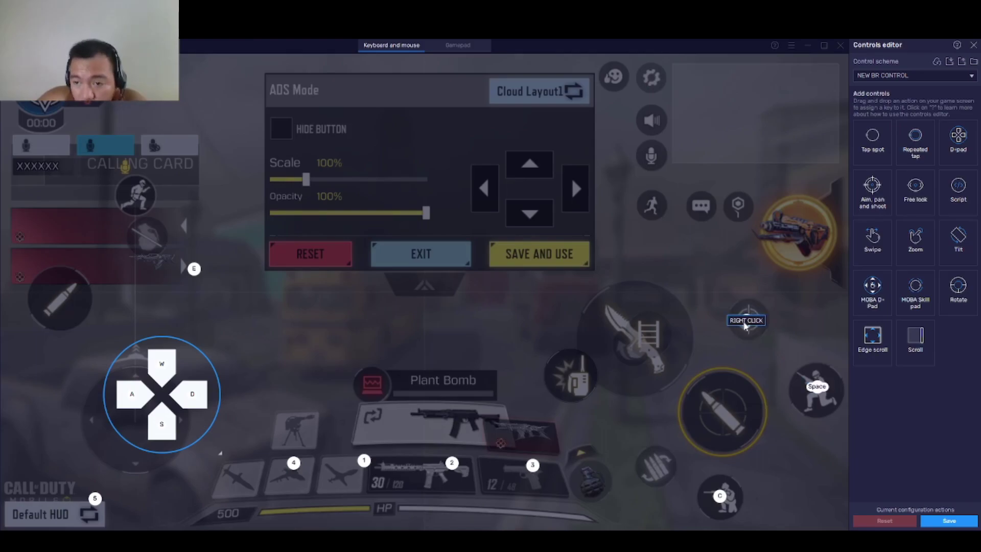
left_click(737, 327)
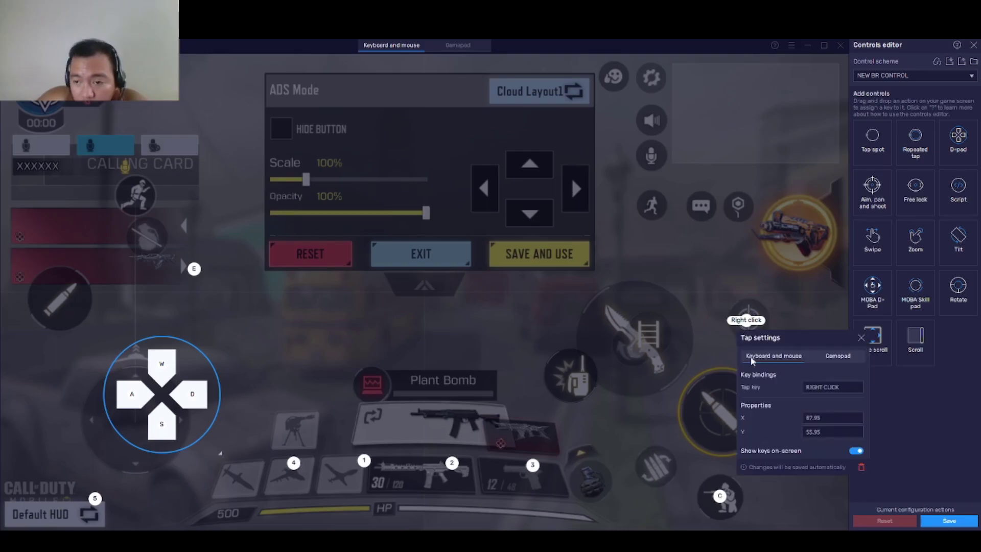
left_click_drag(826, 424, 778, 424)
type("95.83")
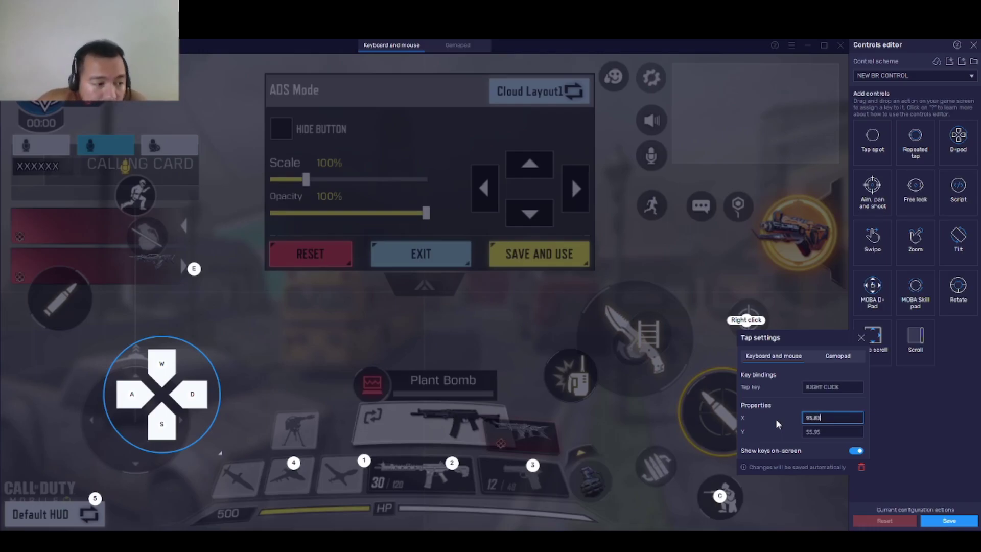
left_click_drag(821, 435, 747, 434)
type("56.")
type("33")
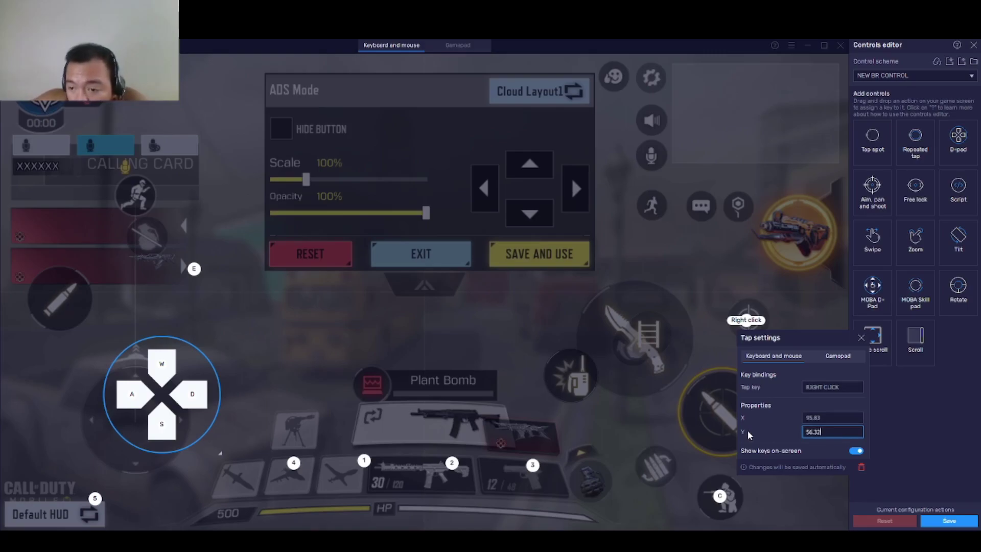
left_click(862, 338)
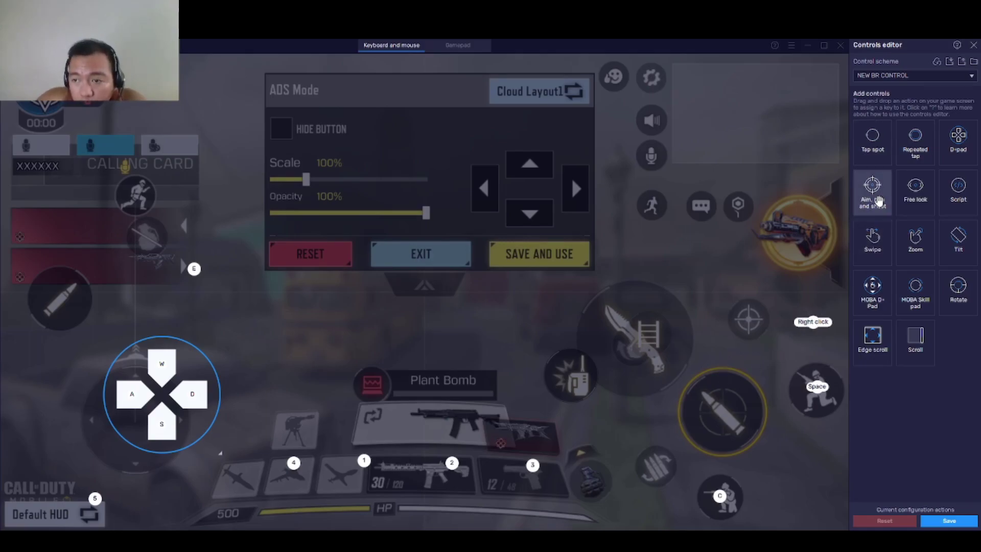
Step: Add an Aim, pan and shoot control with F1 below the knife button, enable Fire with left click and place its icon on the fire button
left_click_drag(873, 192, 634, 424)
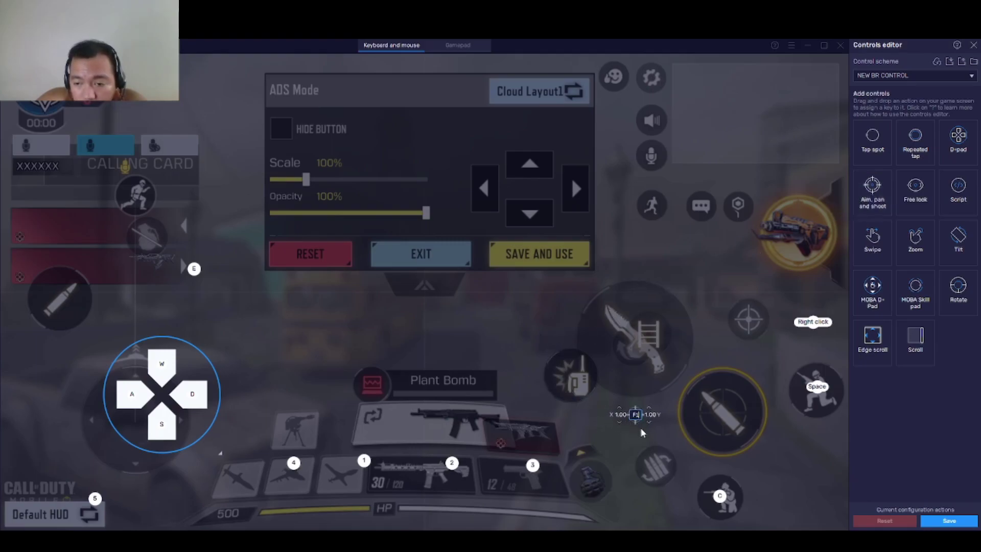
left_click(636, 418)
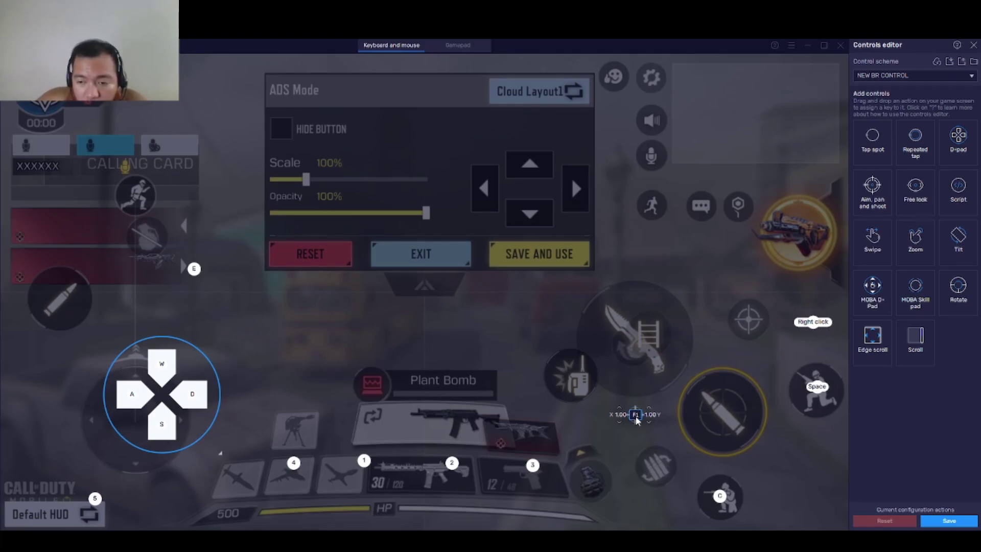
left_click(629, 424)
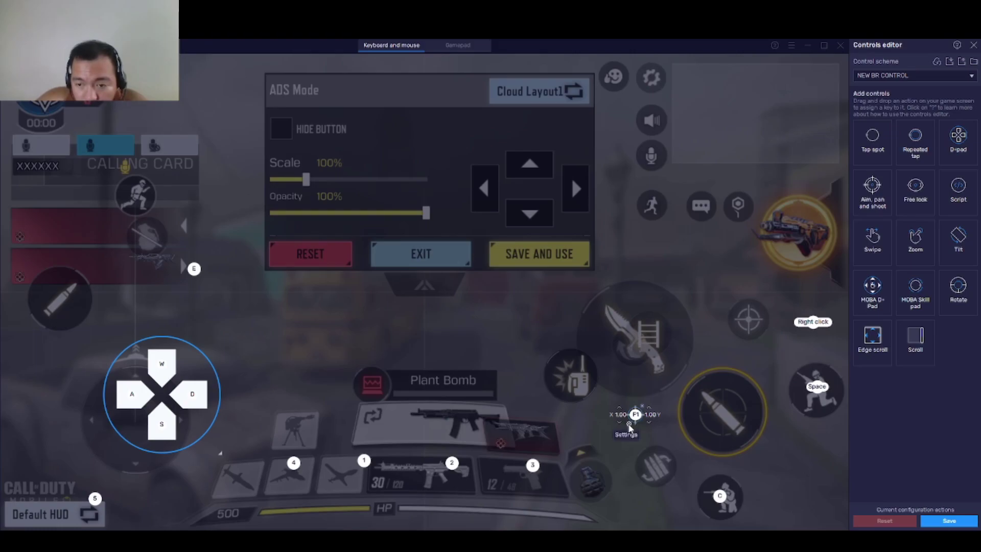
left_click(629, 424)
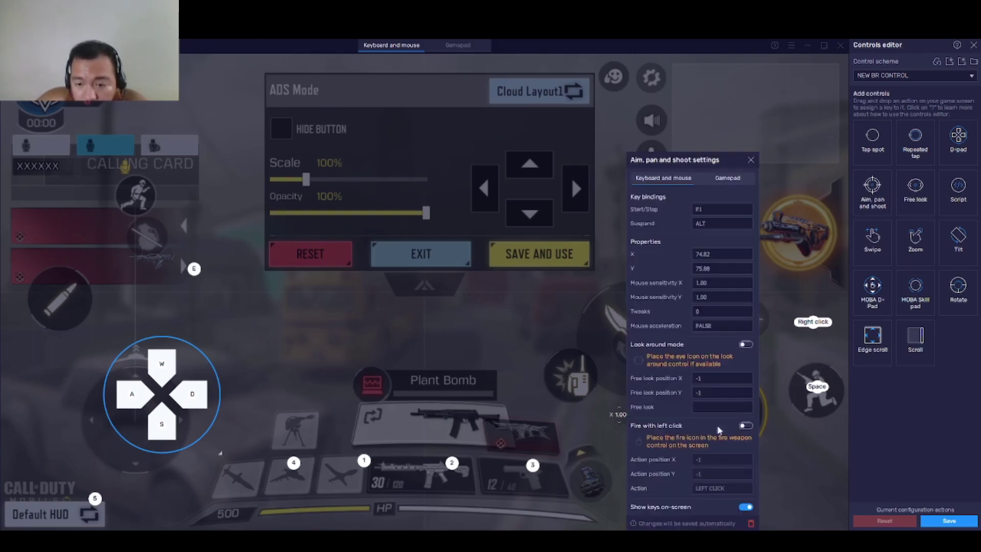
left_click(746, 426)
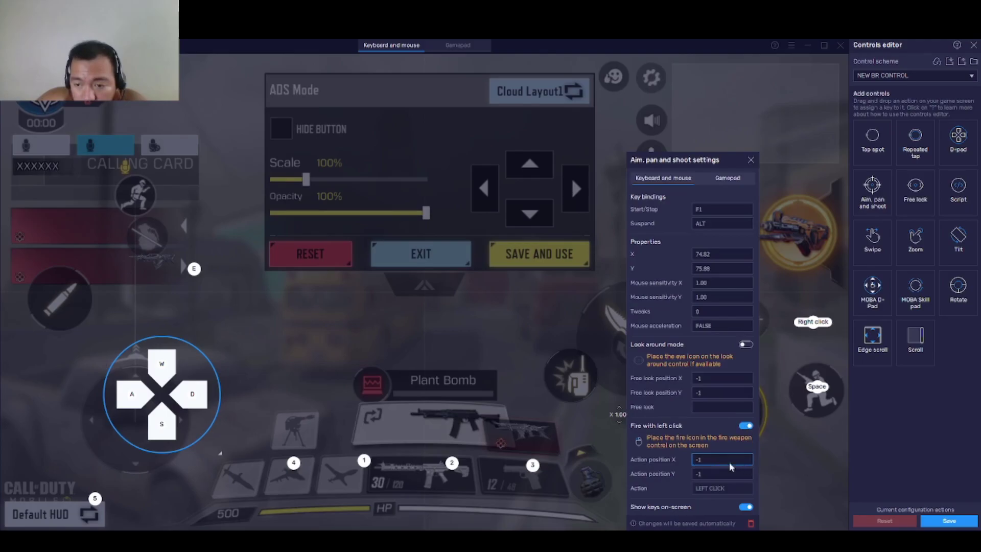
left_click(639, 444)
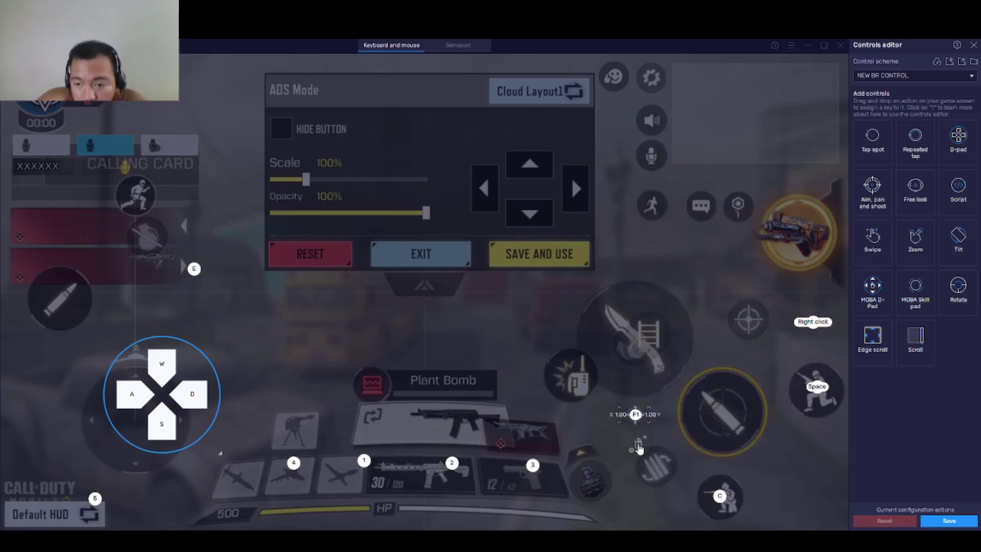
left_click_drag(638, 445, 723, 413)
Step: Add a tap spot with key V on the large knife button
left_click(633, 339)
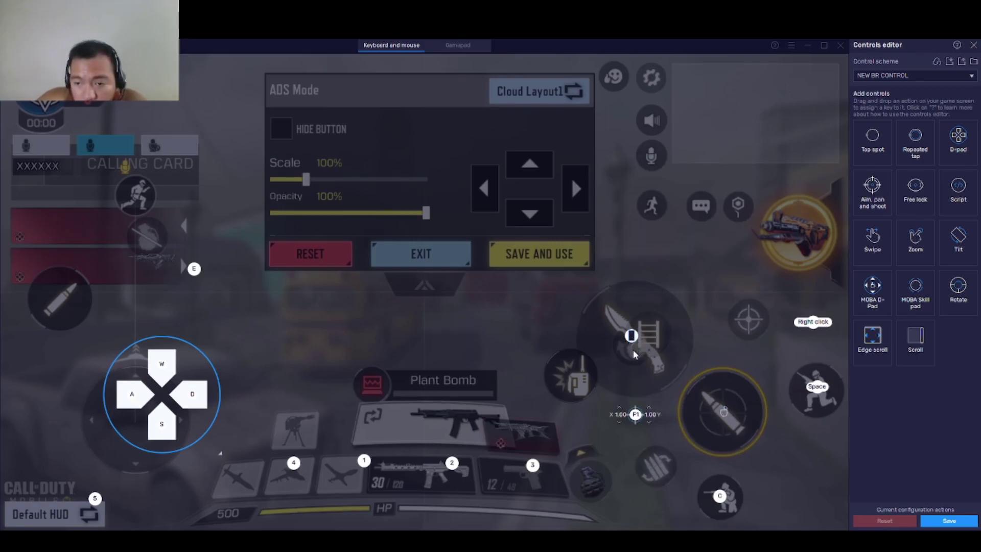
left_click(636, 346)
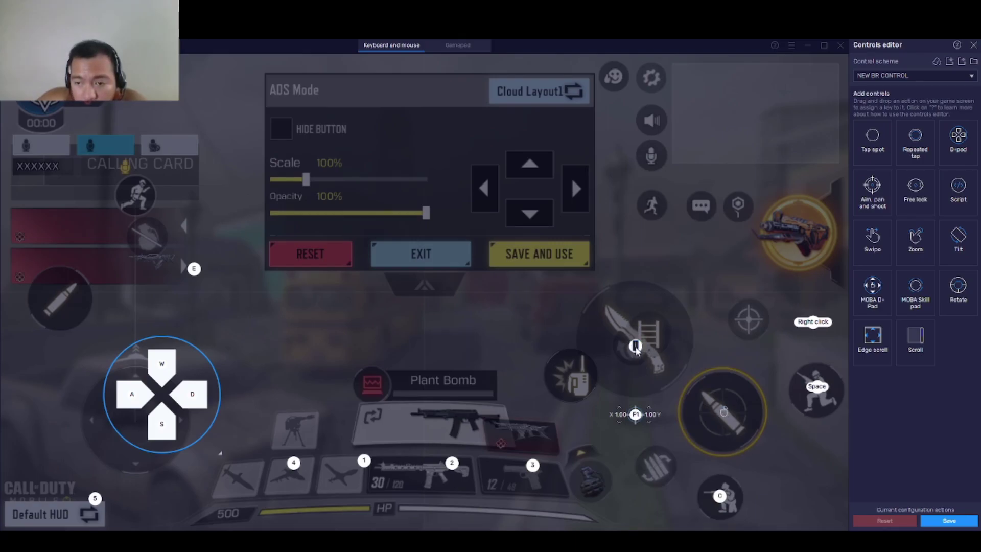
left_click(569, 291)
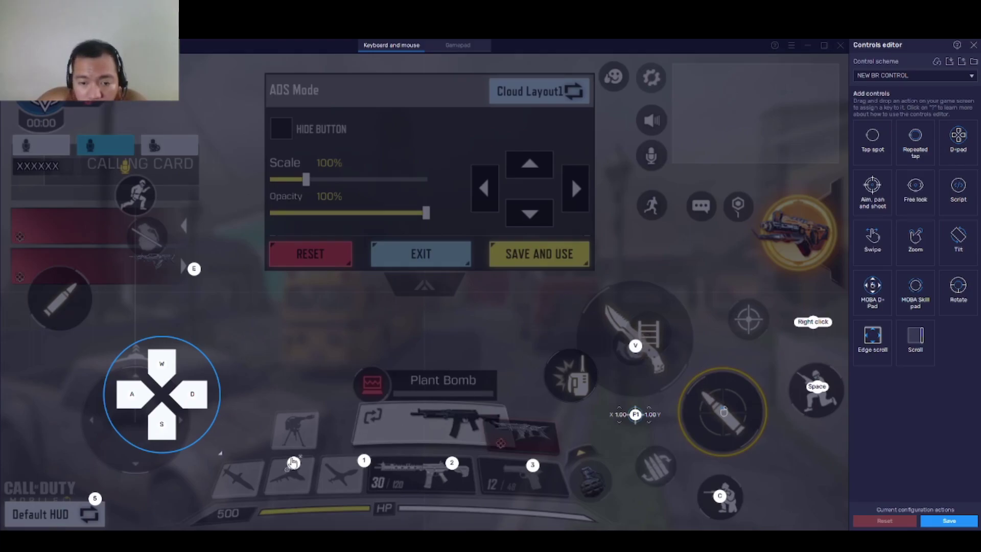
Step: Add a tap spot with key Tab near the bottom knife slot and set its position to X 29.89 and Y 85.72
left_click(234, 468)
key("t")
key("Tab")
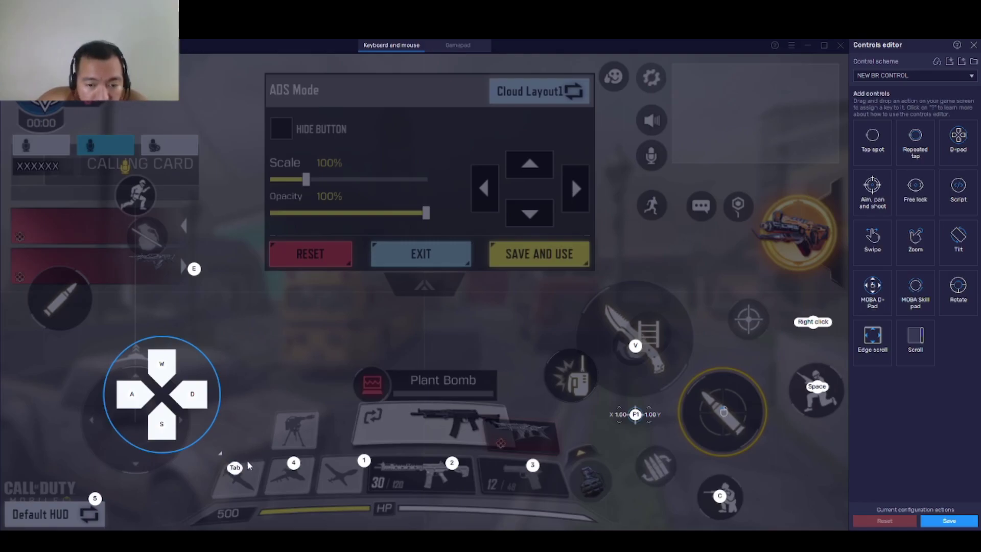
left_click(225, 474)
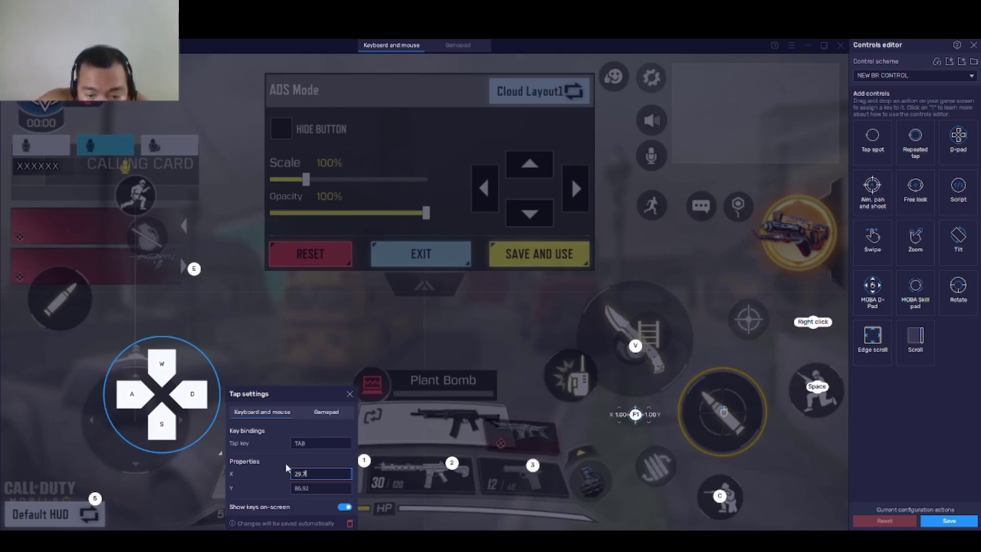
left_click(315, 487)
type("85.7")
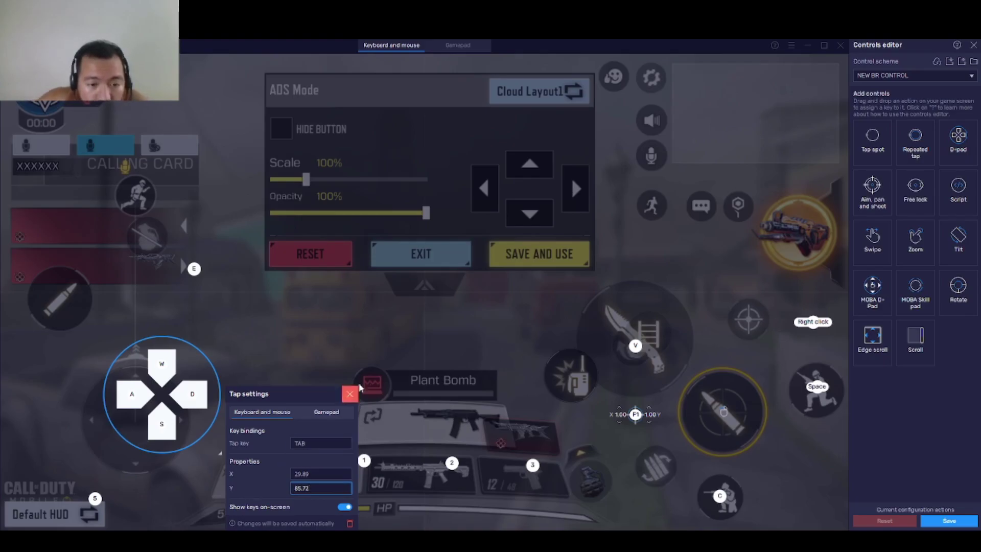
left_click(350, 394)
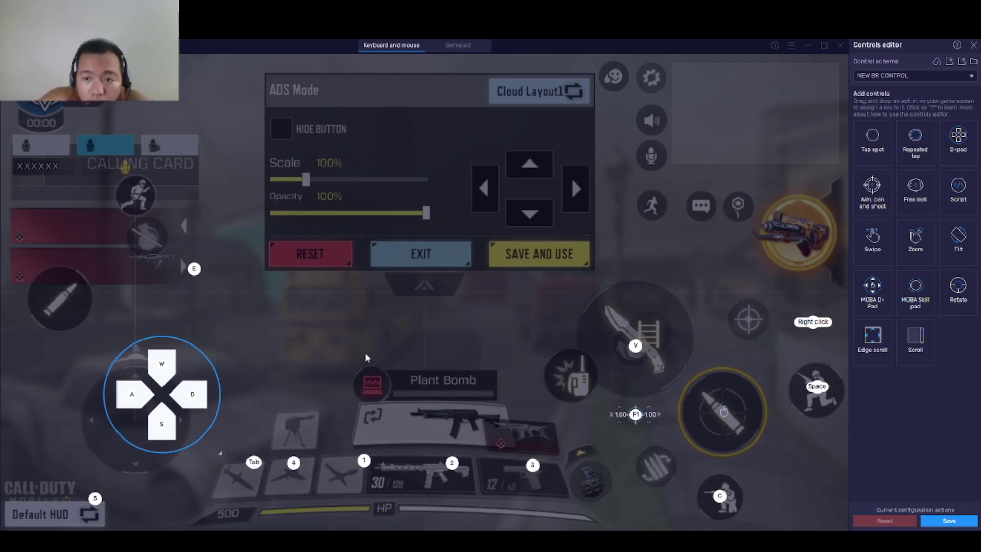
Step: Add a tap spot with key R on the reload button, and save the control scheme to finish editing
left_click(654, 468)
key("r")
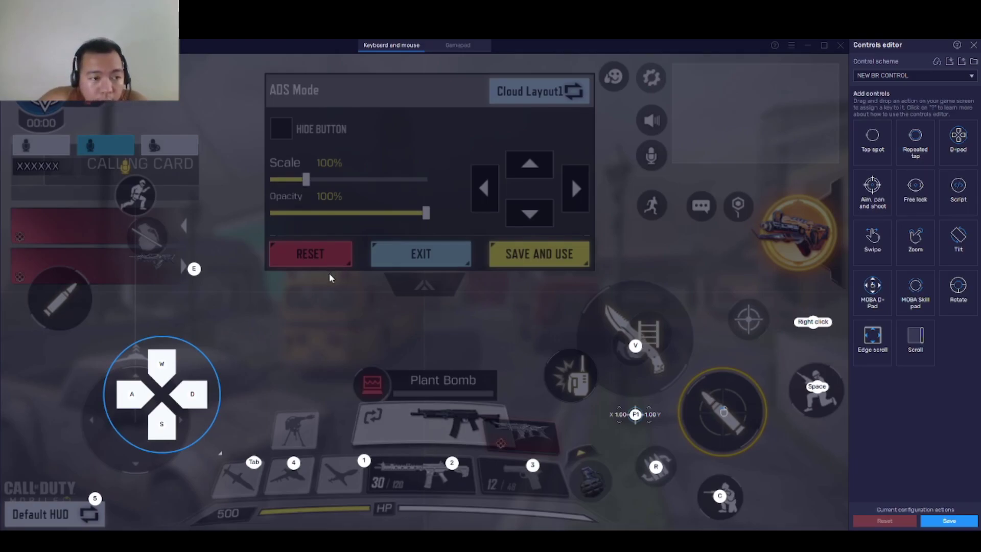
left_click(949, 521)
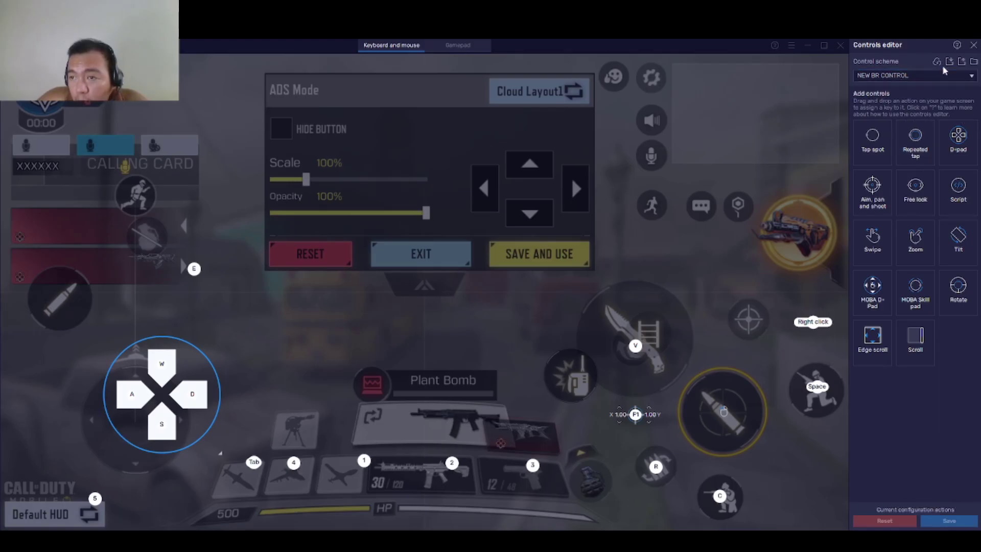
left_click(975, 47)
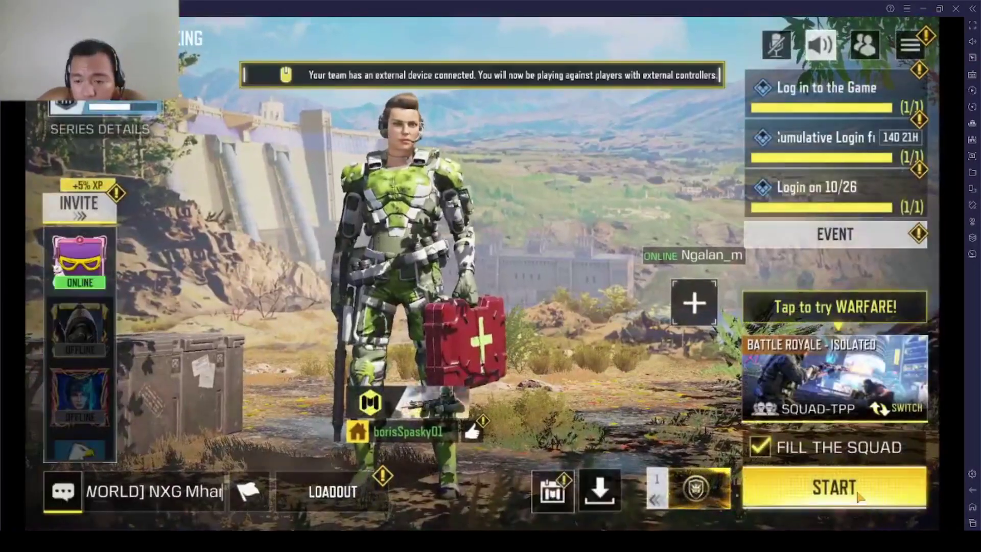
Step: Raise the emulator's sound volume to about half
left_click(972, 41)
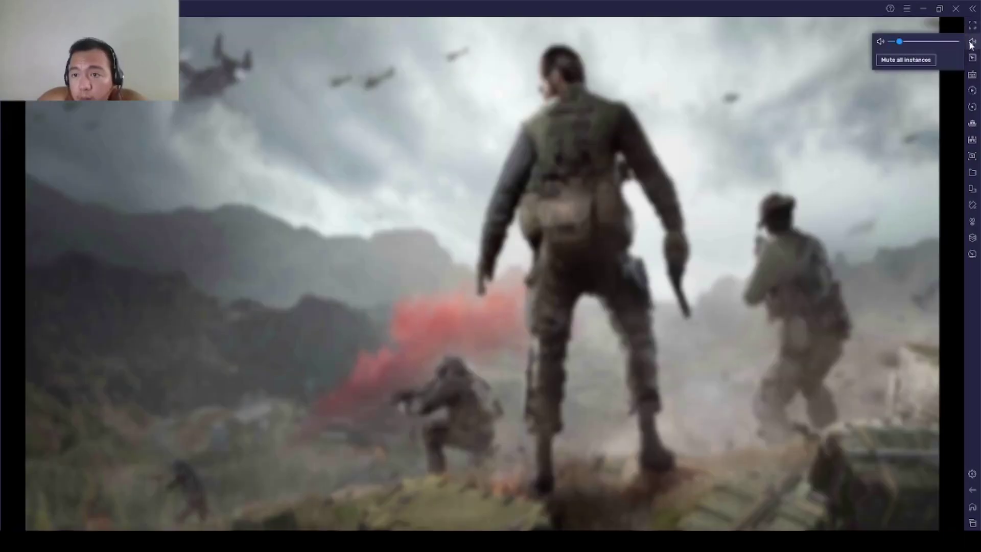
left_click(922, 42)
left_click(972, 75)
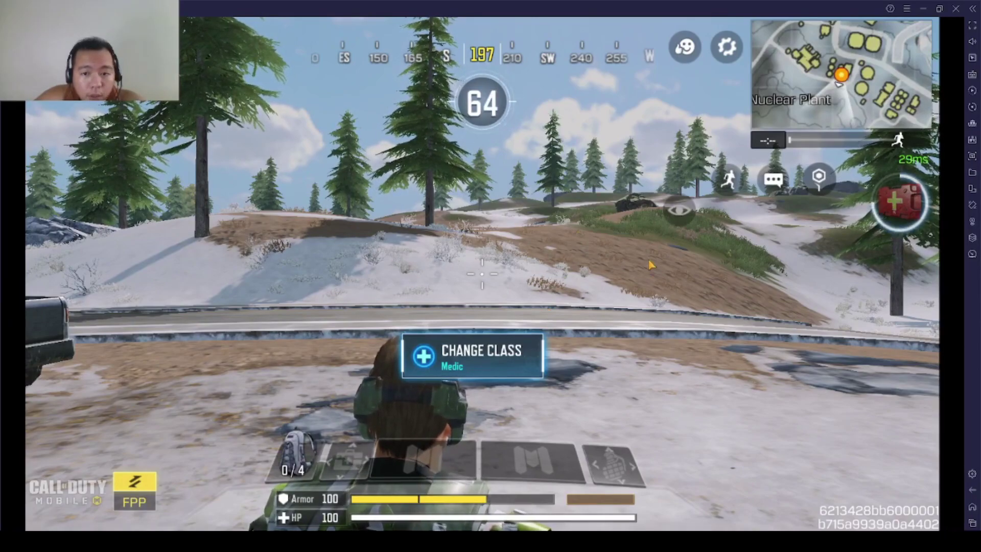
Step: Activate mouse aiming in the match, walk forward and test switching between first- and third-person view
key("F1")
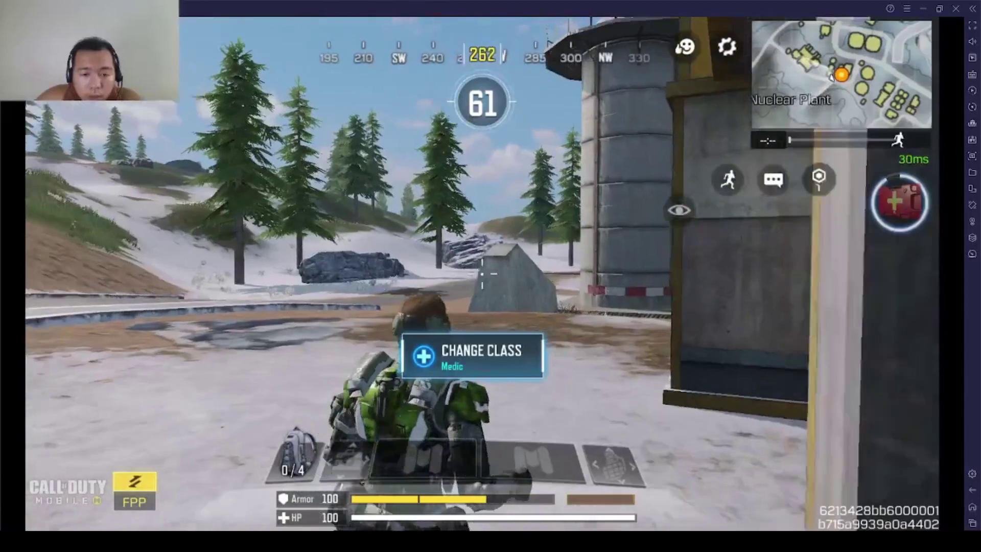
key("v")
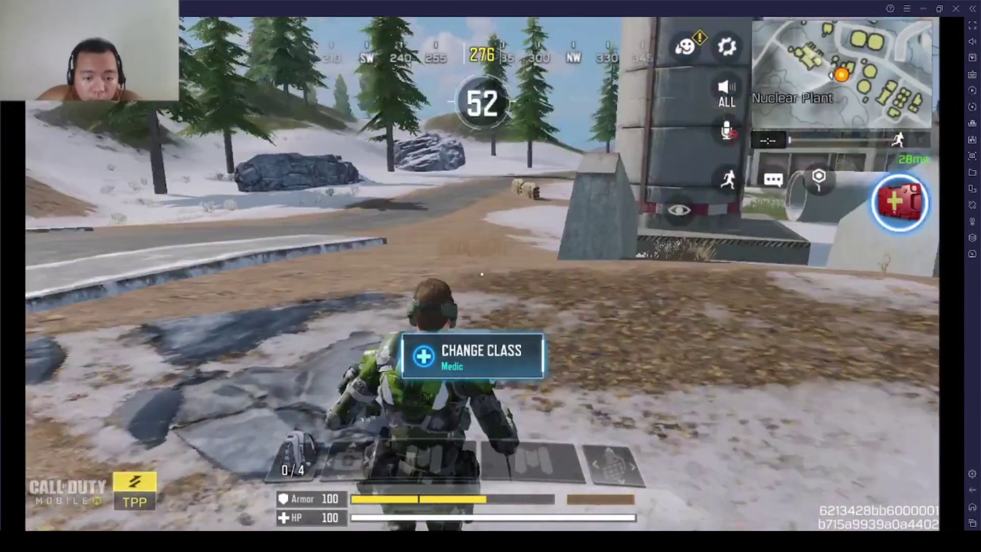
key("w")
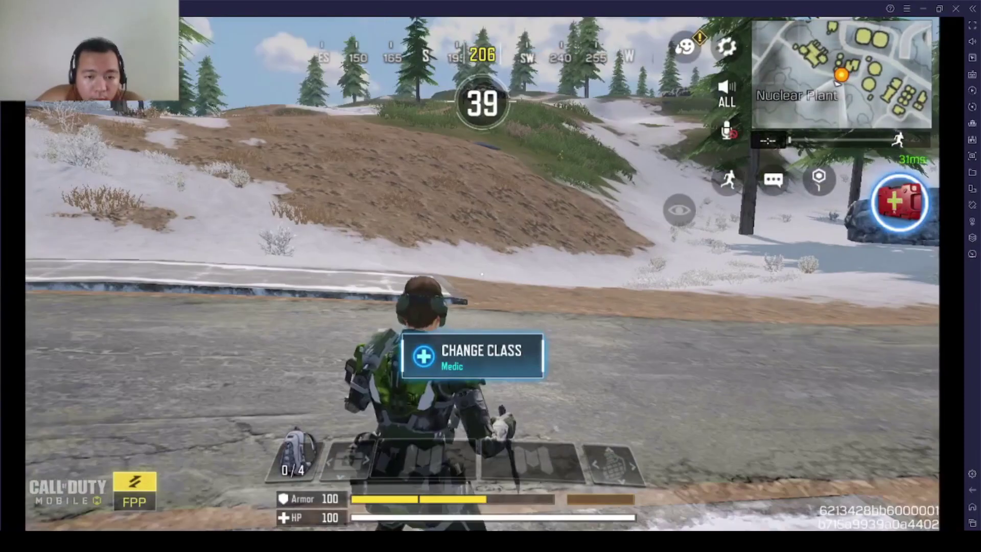
key("v")
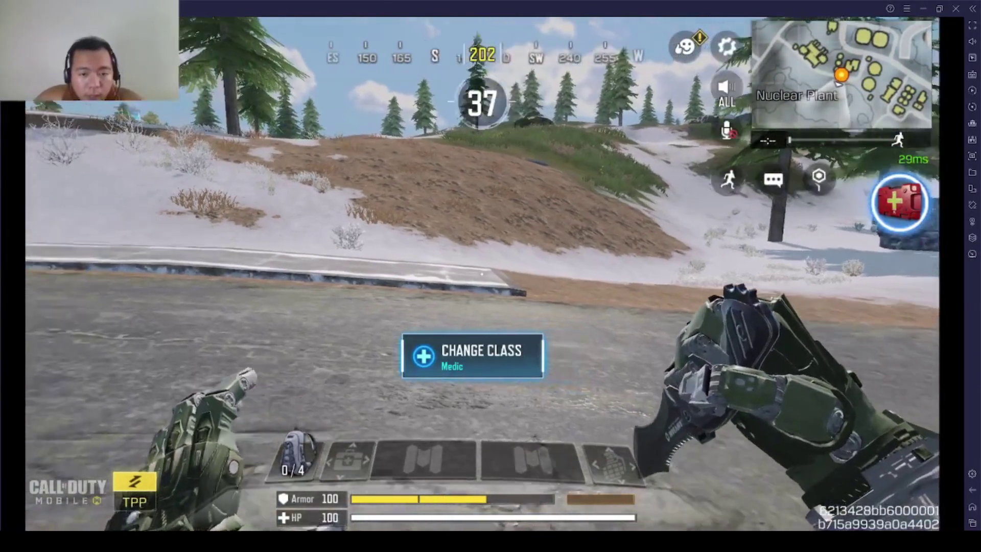
key("v")
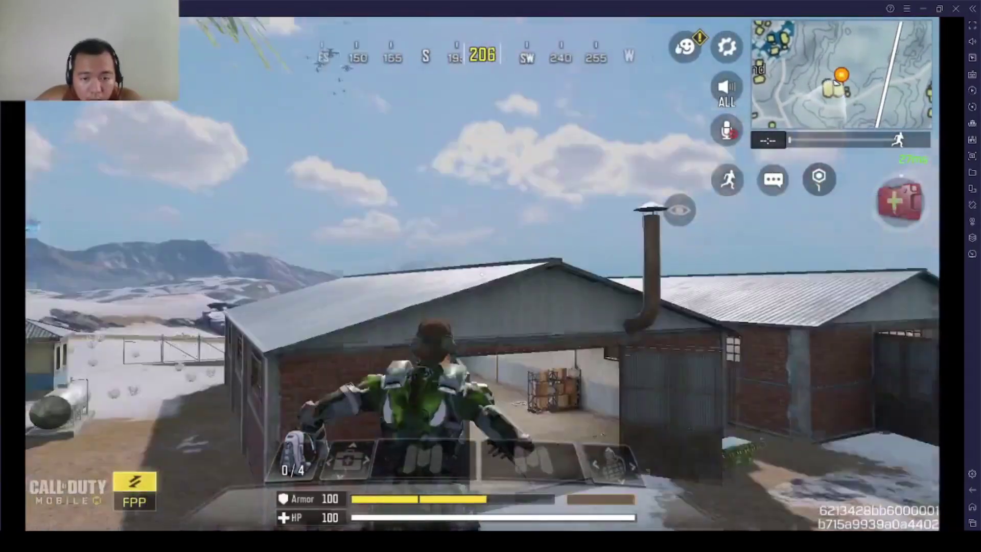
Step: Run into the warehouse and pick up the Kilo 141 and its Heavy Ammo
key("w")
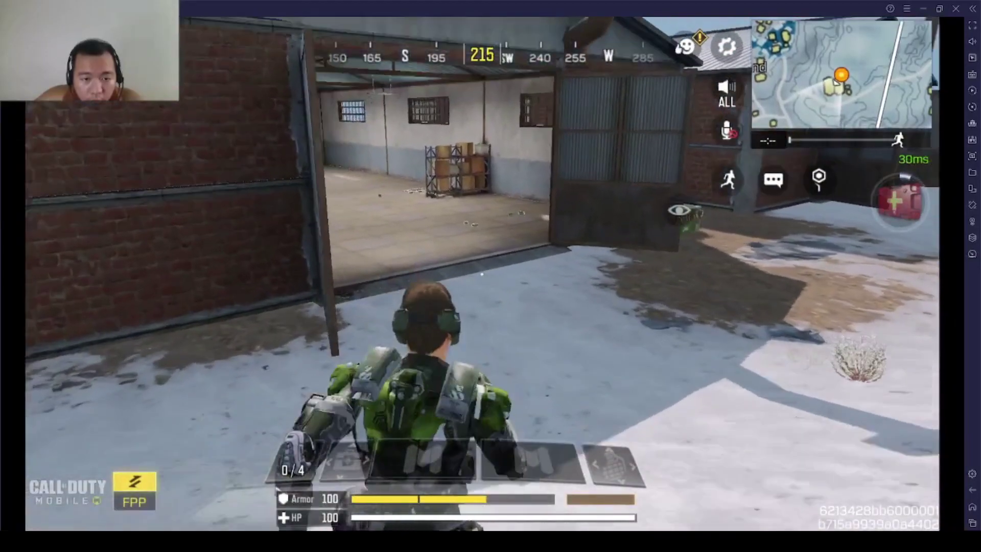
key("w")
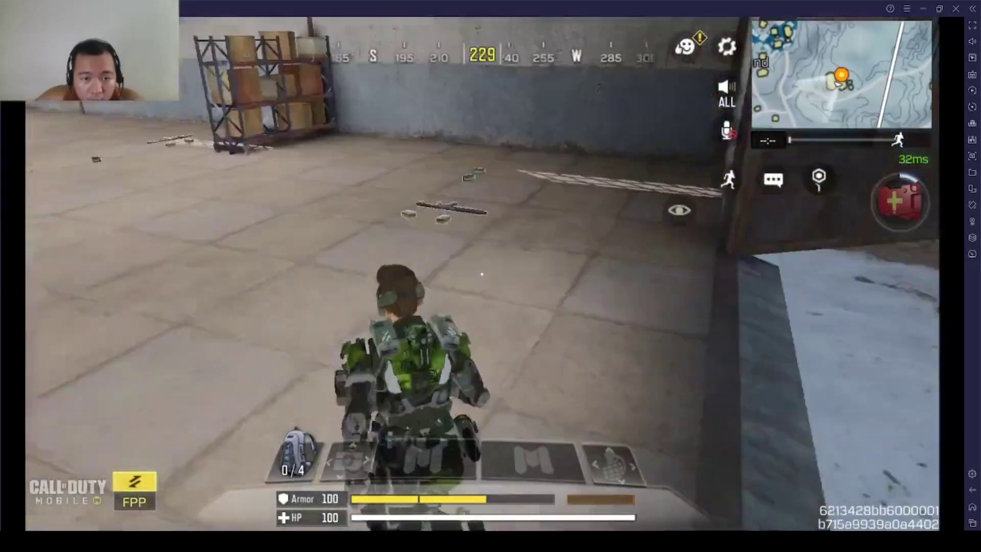
key("w")
key("f")
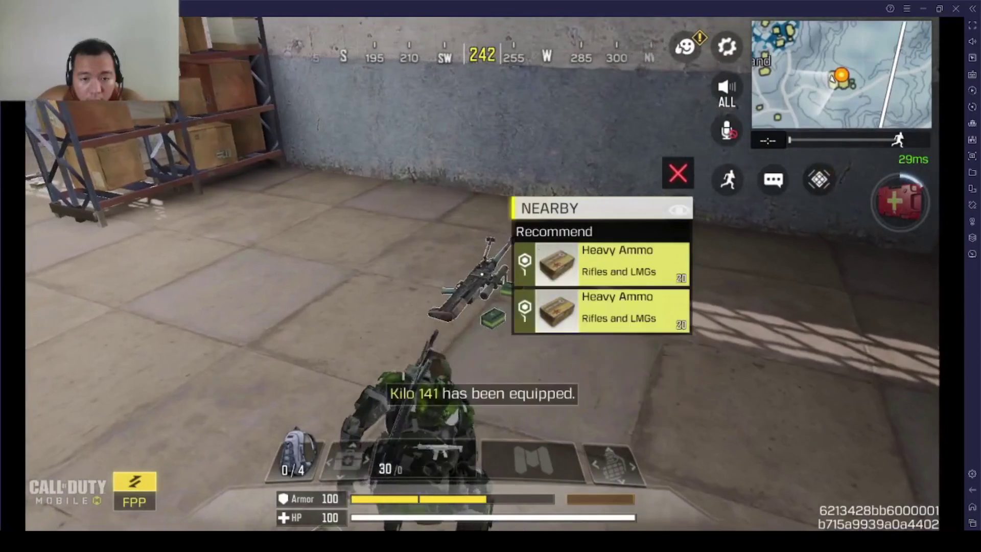
key("f")
key("f")
key("w")
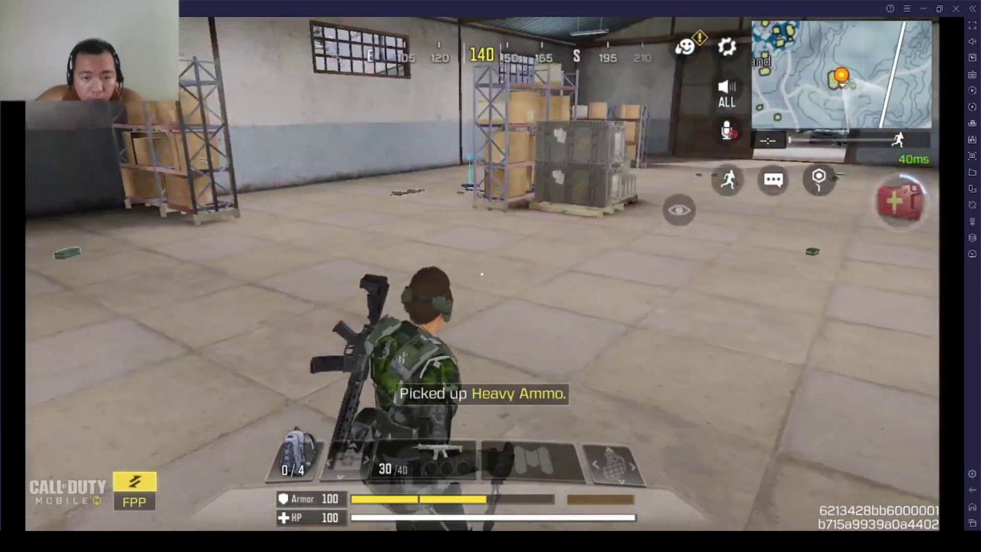
Step: Toggle the camera perspective repeatedly inside the warehouse
key("v")
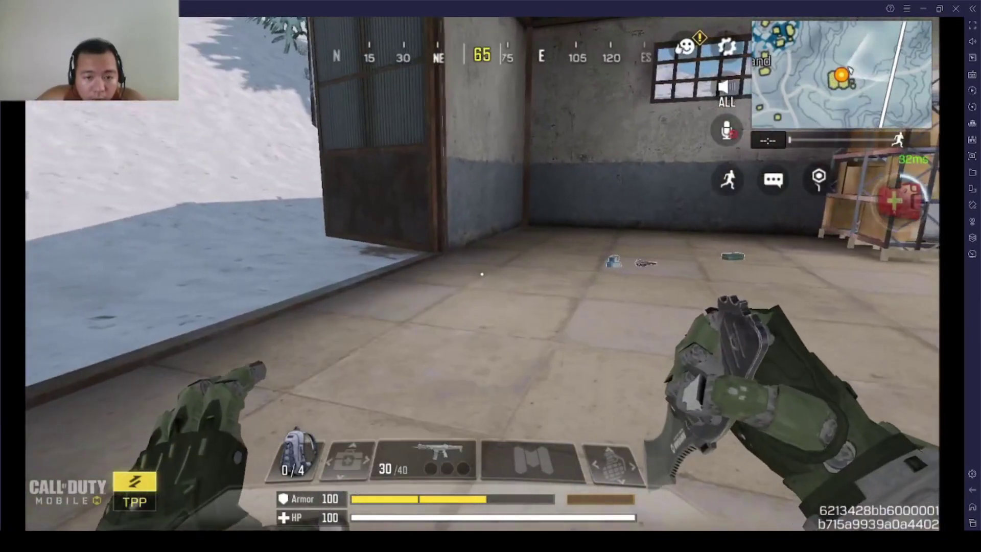
key("v")
key("v")
key("v")
Step: Equip the Kilo 141, fire a short burst and test aiming down its sights
key("1")
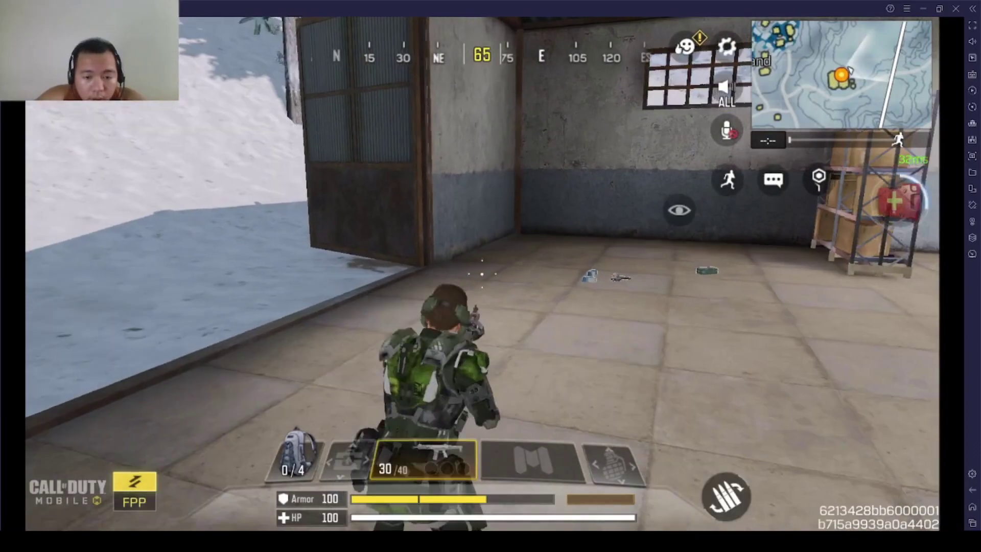
key("w")
left_click(482, 274)
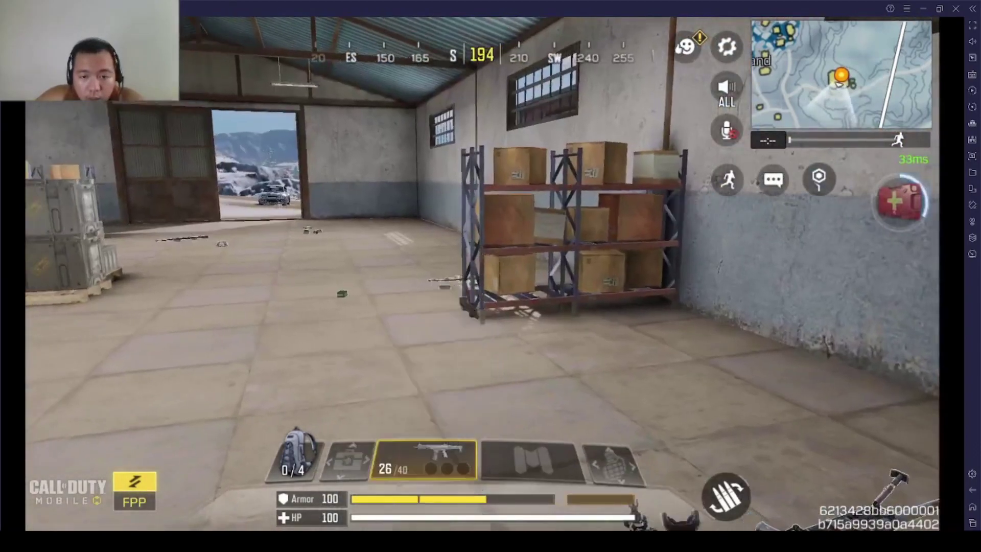
right_click(482, 274)
right_click(482, 274)
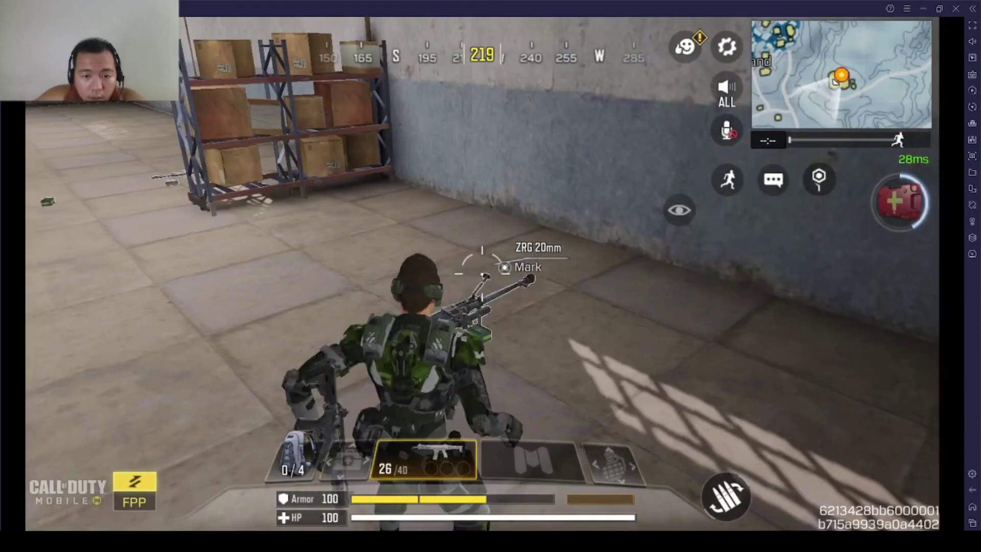
Step: Put the rifle away and pick up the ZRG 20mm with its Sniper Ammo from the warehouse floor
key("1")
key("w")
key("f")
key("f")
key("f")
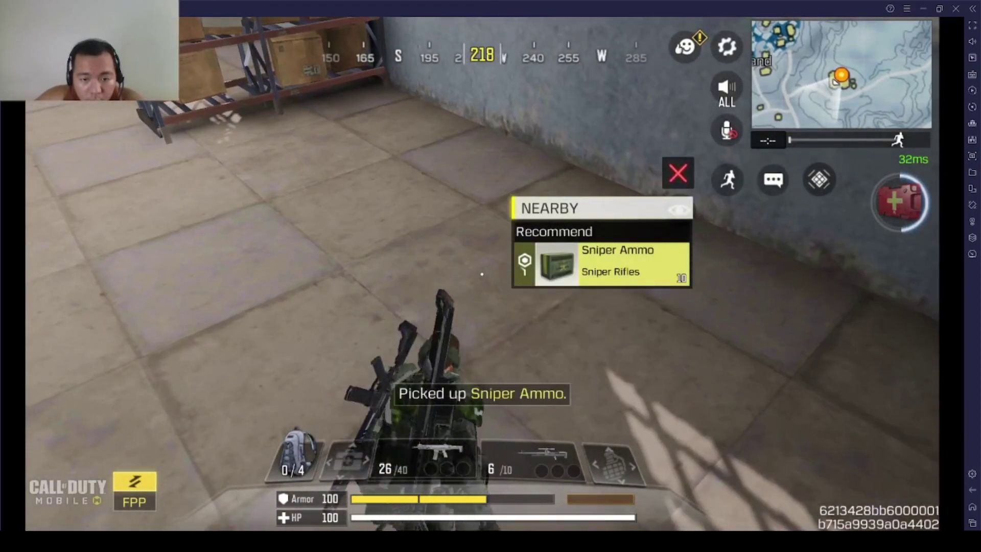
Step: Aim the ZRG 20mm through its scope out of the warehouse doorway, fire one shot and leave the scope
key("w")
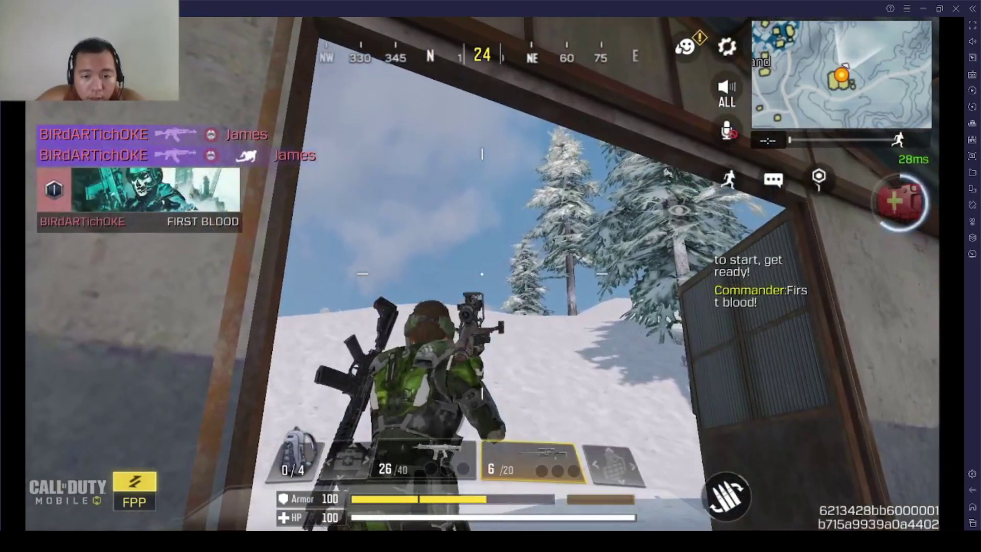
right_click(482, 273)
right_click(482, 274)
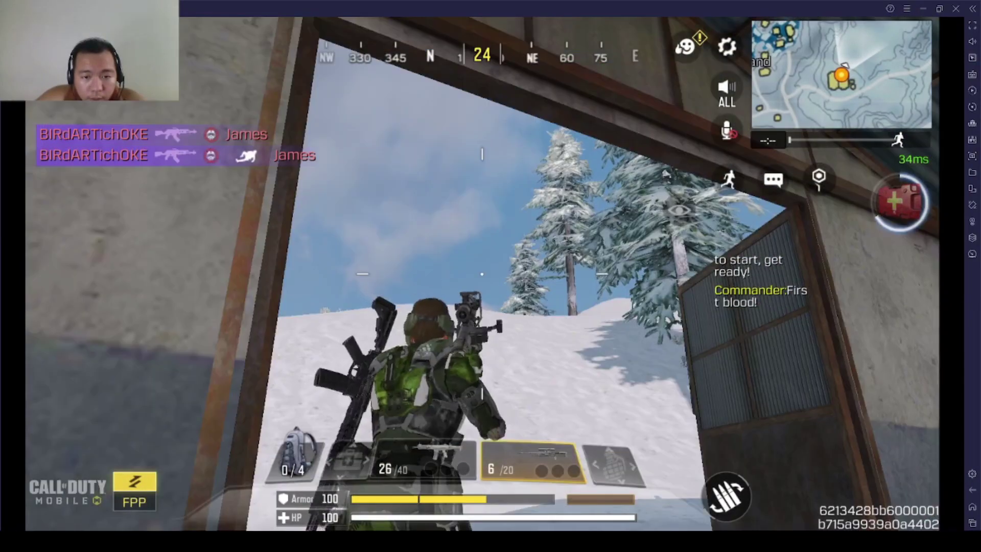
right_click(482, 274)
left_click(482, 274)
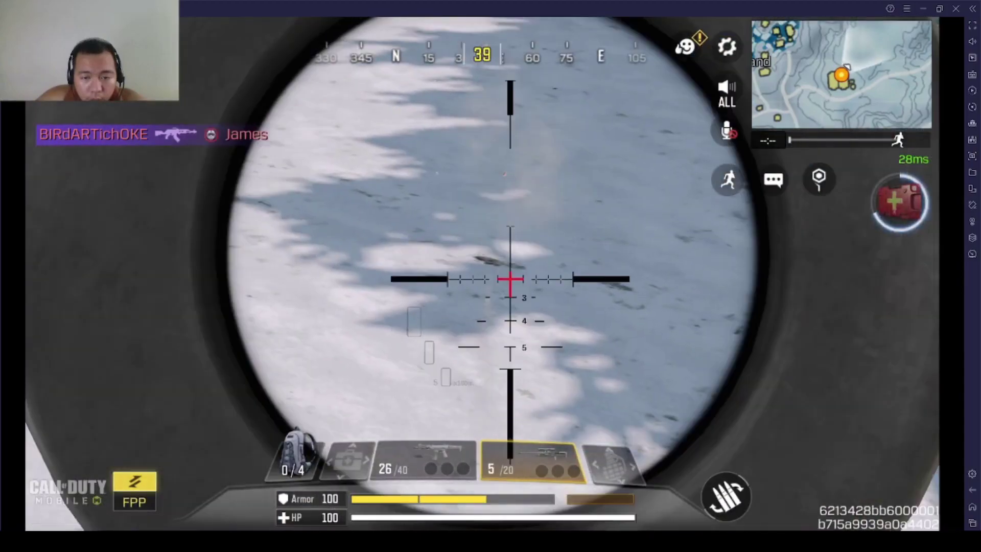
right_click(482, 273)
Step: Walk across the warehouse toward the open door at its far end
key("w")
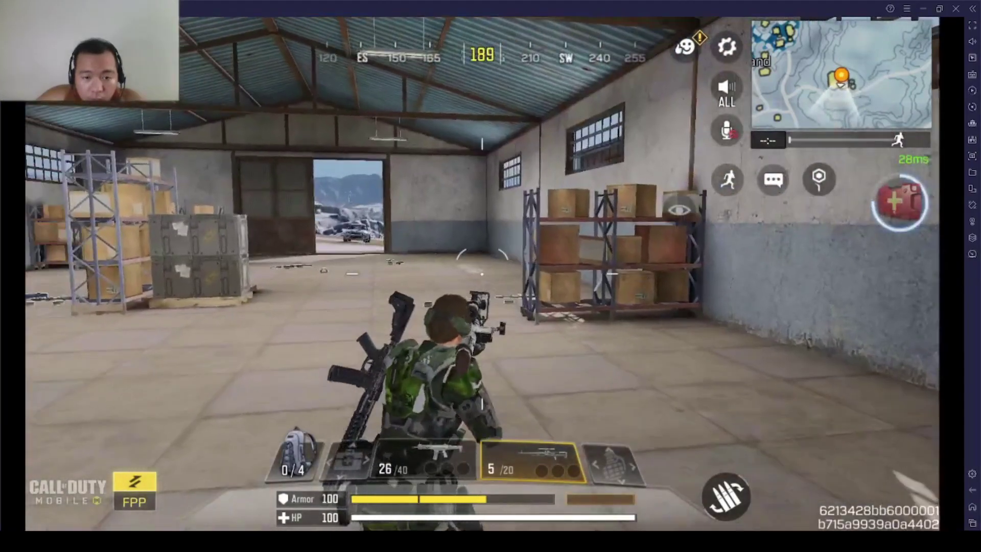
key("w")
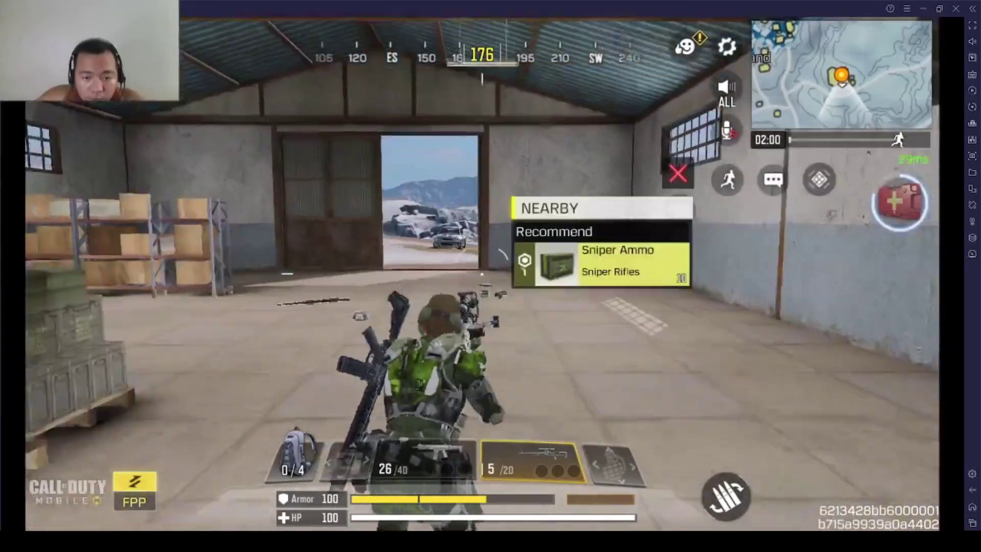
key("w")
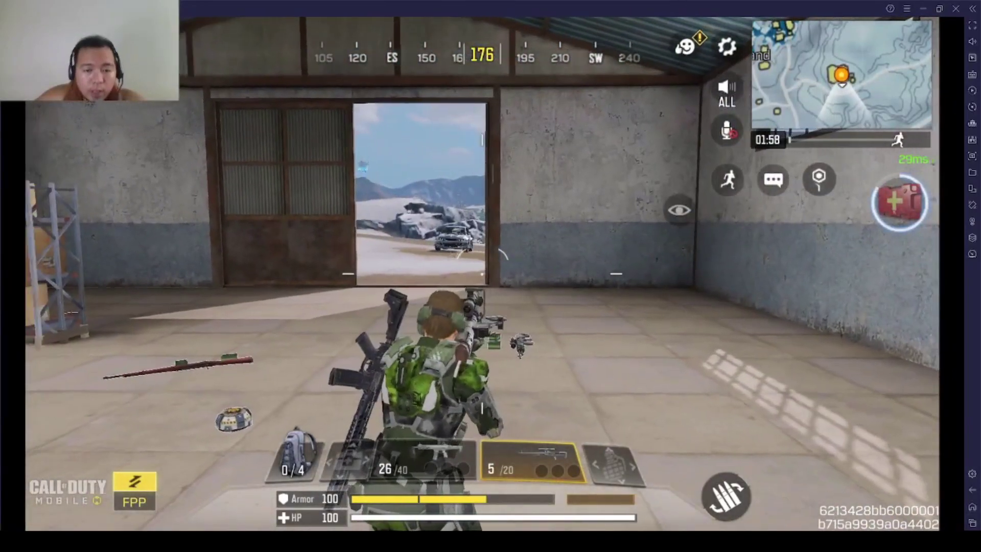